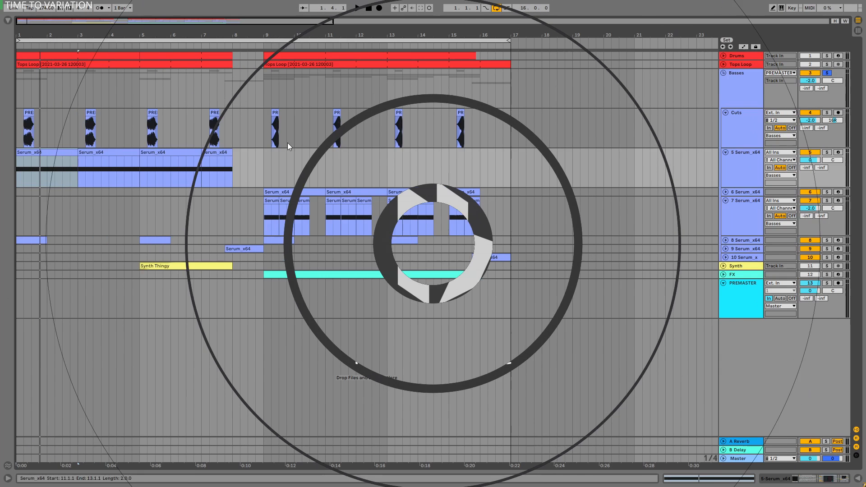
# Play back the opening bass section and arm the 5 Serum_x64 track for recording
pyautogui.press('Down')
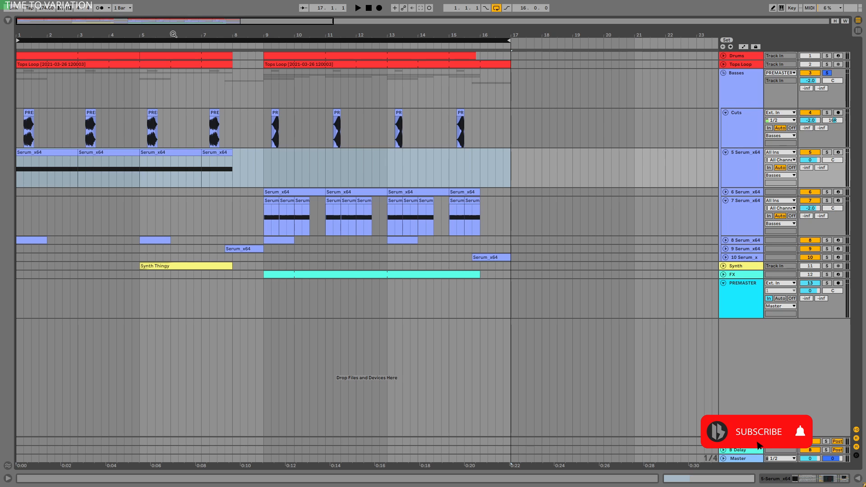
pyautogui.press('space')
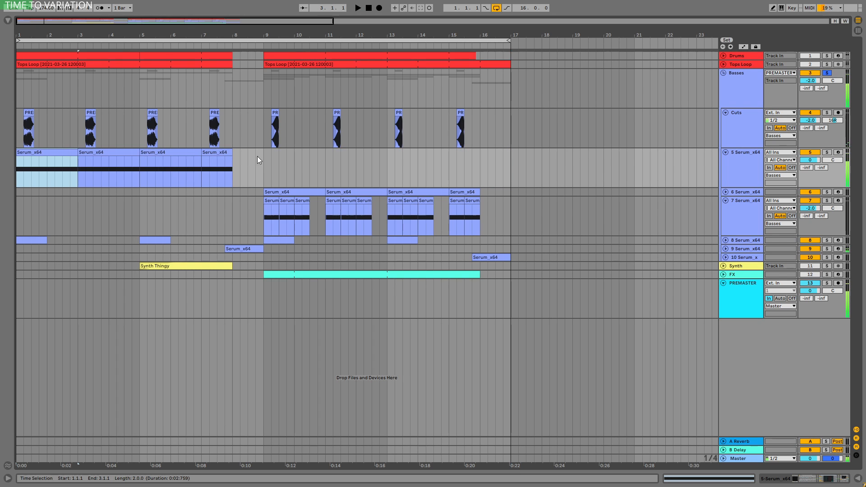
pyautogui.click(749, 156)
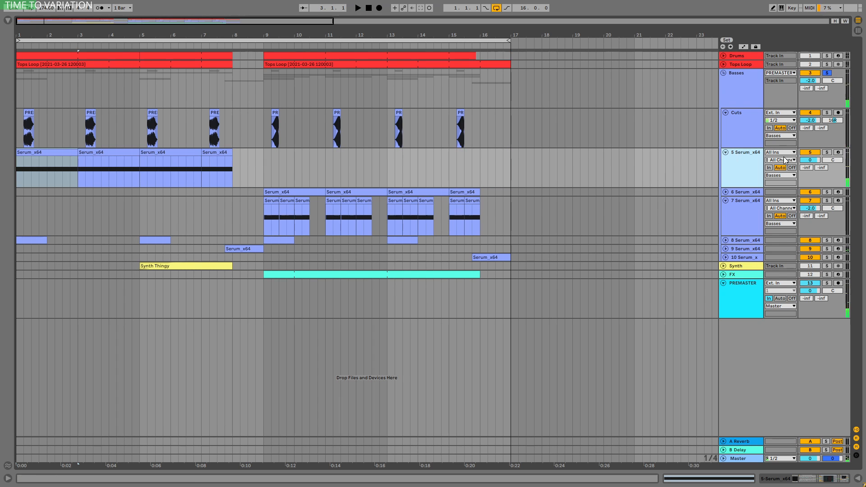
pyautogui.click(838, 153)
pyautogui.click(38, 160)
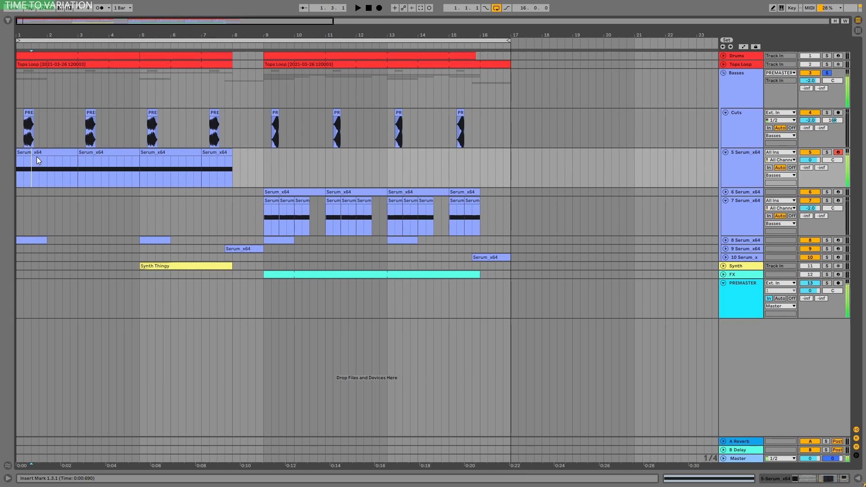
# Open the Serum synth of the 5 Serum_x64 track and check oscillator B's warp modes and the LFO 1 curve
pyautogui.doubleClick(743, 155)
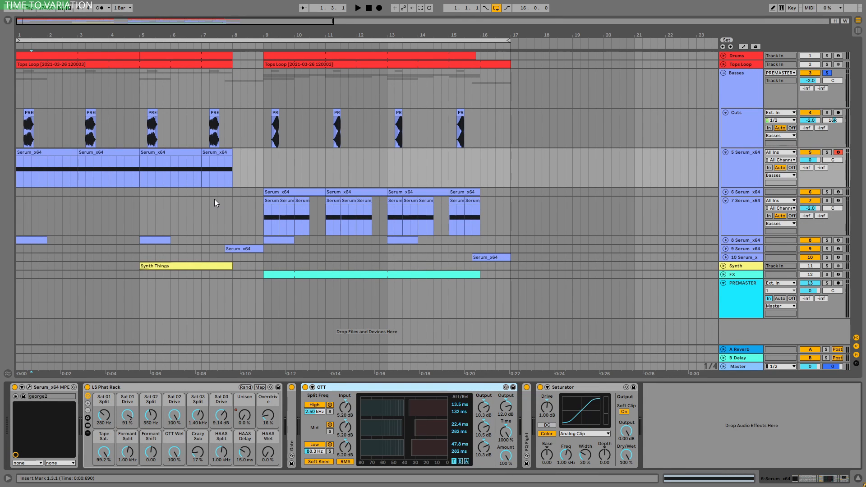
pyautogui.click(30, 387)
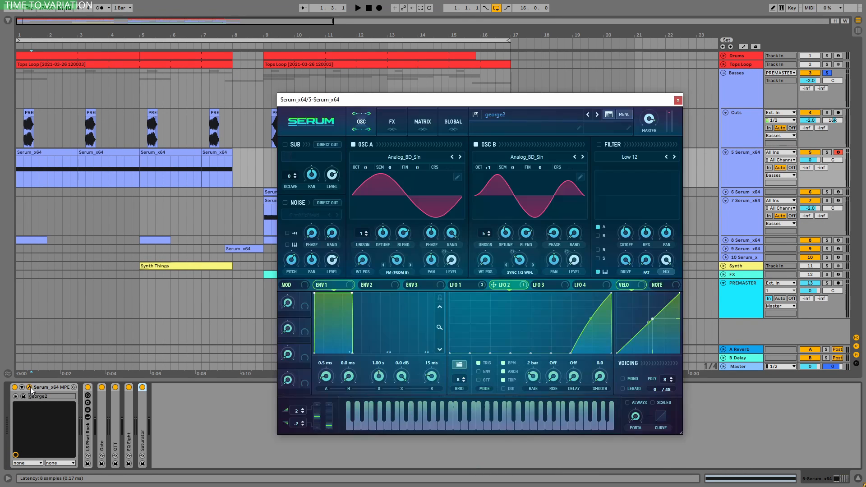
pyautogui.moveTo(475, 105); pyautogui.dragTo(453, 80)
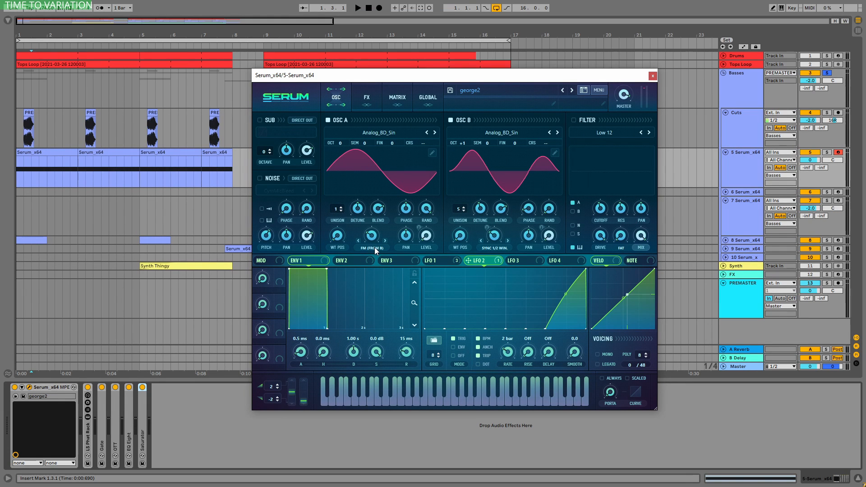
pyautogui.click(496, 248)
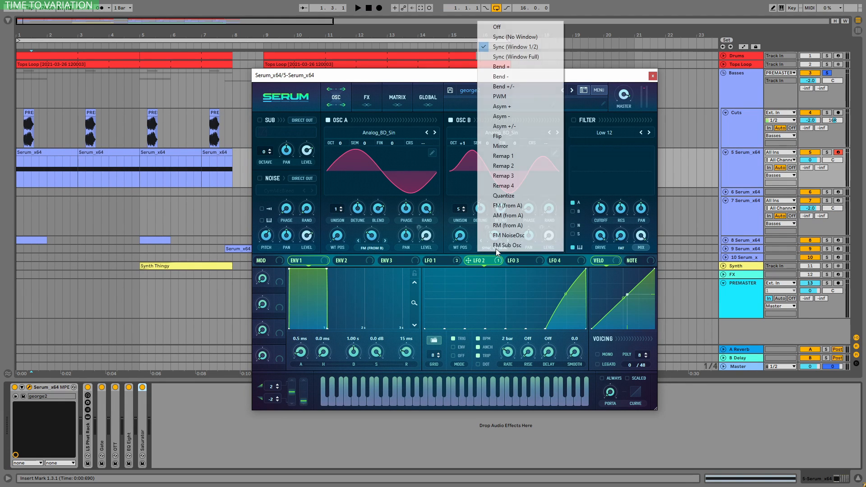
pyautogui.click(449, 263)
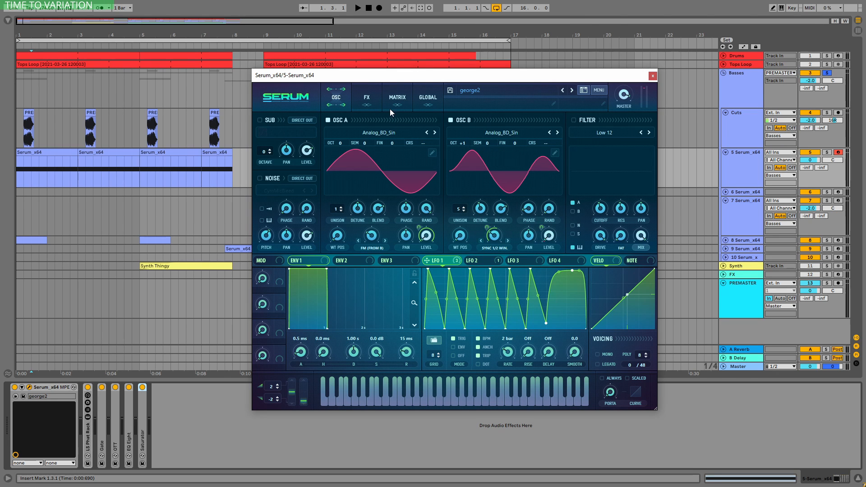
# Compare the bass sound in Serum's FX section during playback with the Distortion effect bypassed and active
pyautogui.click(365, 92)
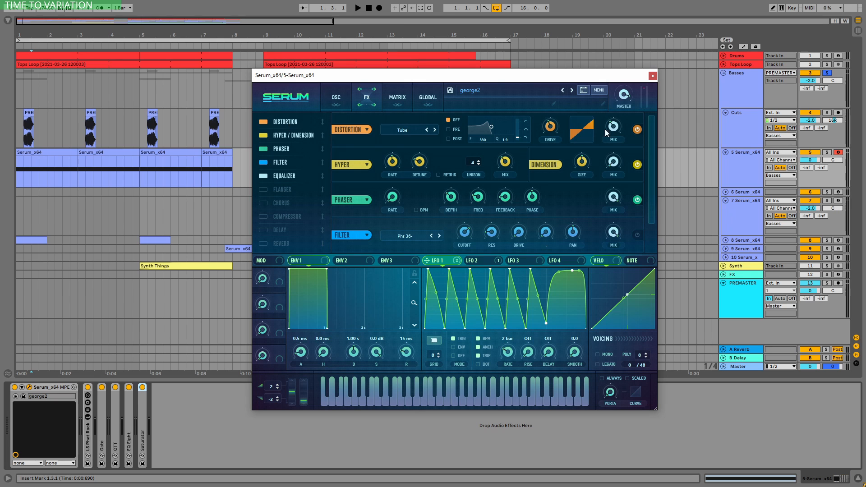
pyautogui.press('space')
pyautogui.click(636, 130)
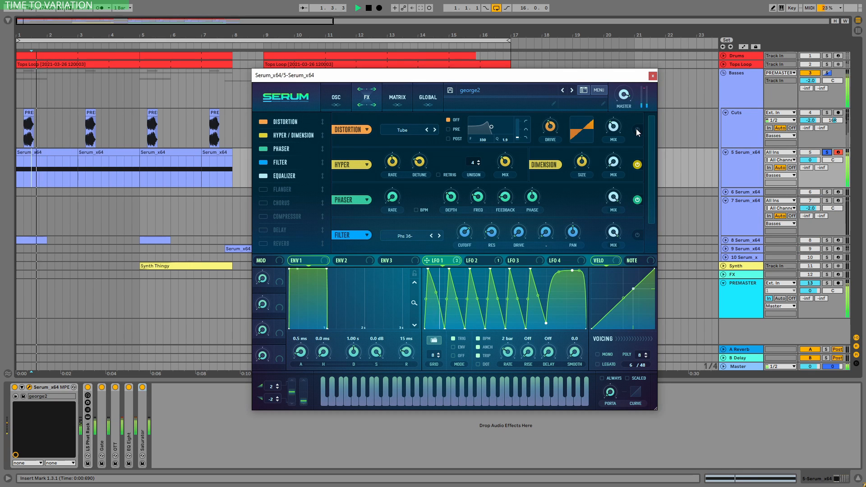
pyautogui.click(638, 131)
# Compare the bass sound during playback with Serum's Hyper/Dimension effect bypassed and active
pyautogui.click(636, 166)
pyautogui.press('space')
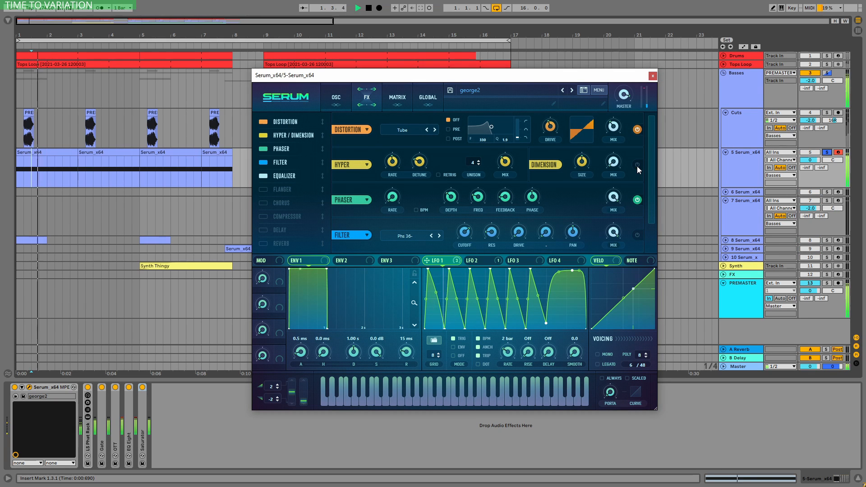
pyautogui.click(637, 166)
pyautogui.press('space')
pyautogui.press('space')
pyautogui.press('space')
pyautogui.click(637, 166)
# Audition the bass while bypassing and re-enabling Serum's Phaser and Equalizer effects
pyautogui.click(638, 200)
pyautogui.scroll(-2, 638, 180)
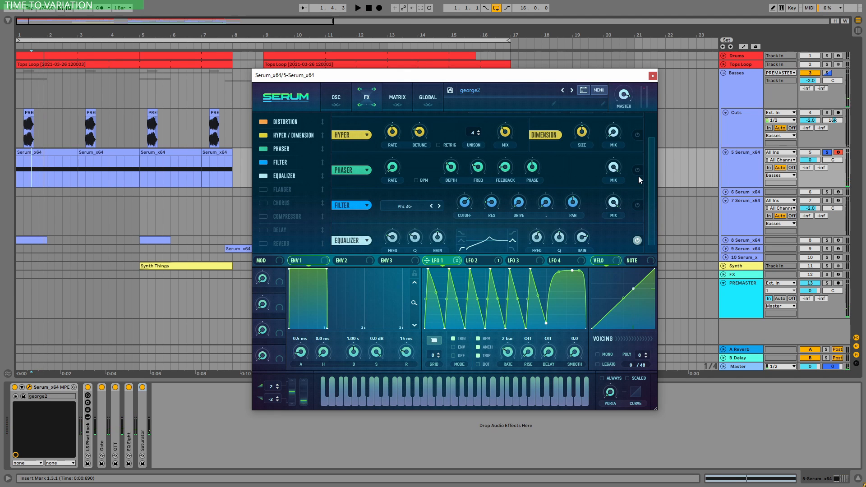
pyautogui.click(638, 170)
pyautogui.scroll(-1, 637, 199)
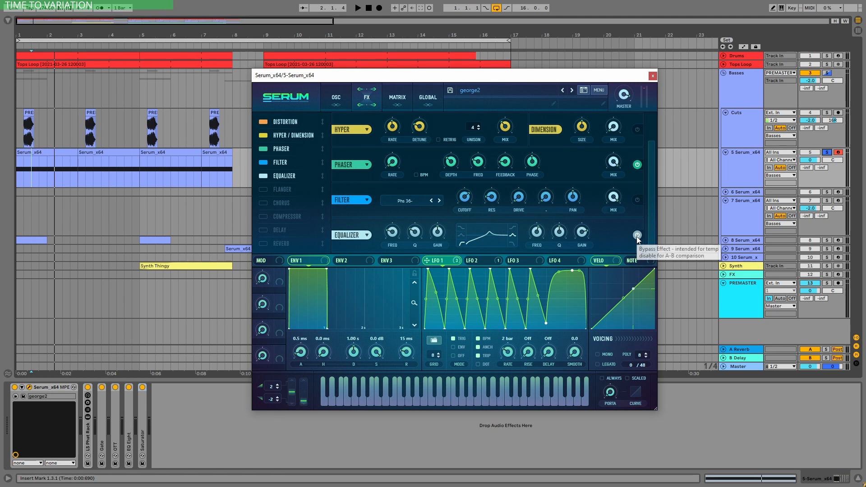
pyautogui.press('space')
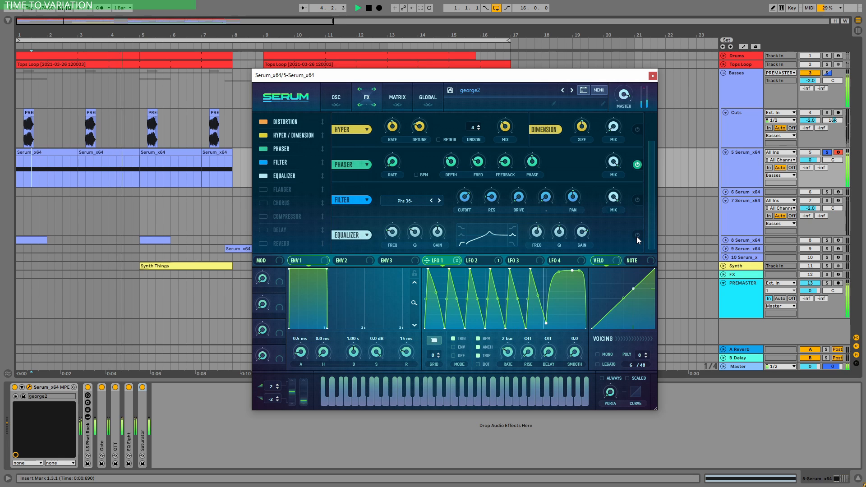
pyautogui.press('space')
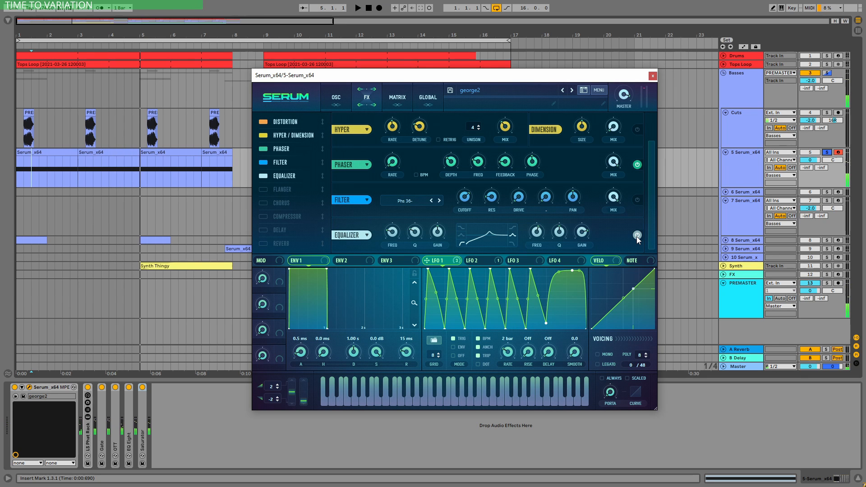
pyautogui.press('space')
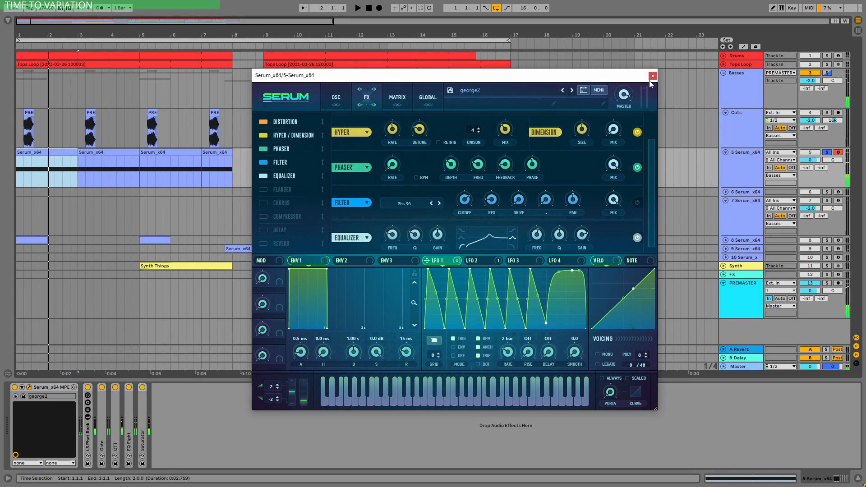
# Close the Serum window and switch off LS Phat Rack, Gate, OTT and EQ Eight in the track's device chain
pyautogui.click(652, 76)
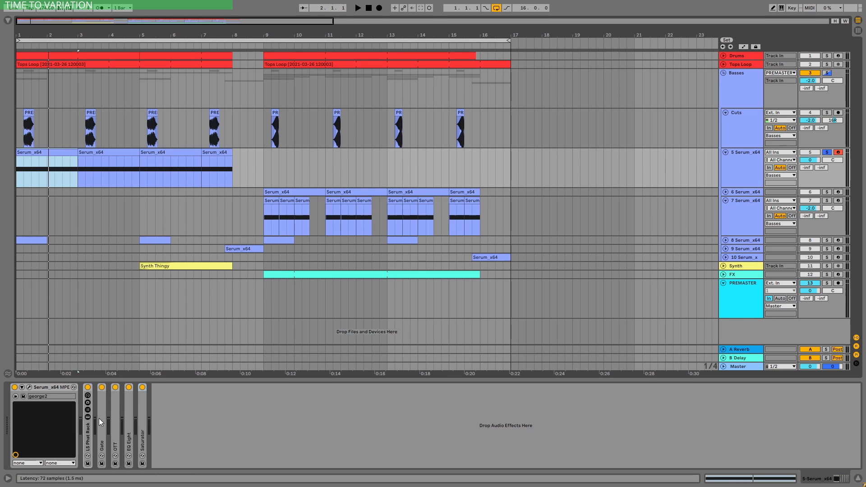
pyautogui.doubleClick(87, 437)
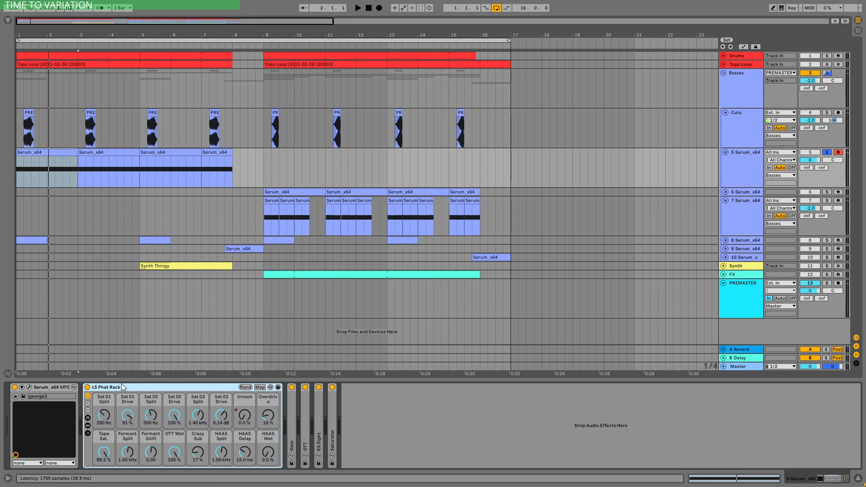
pyautogui.click(88, 387)
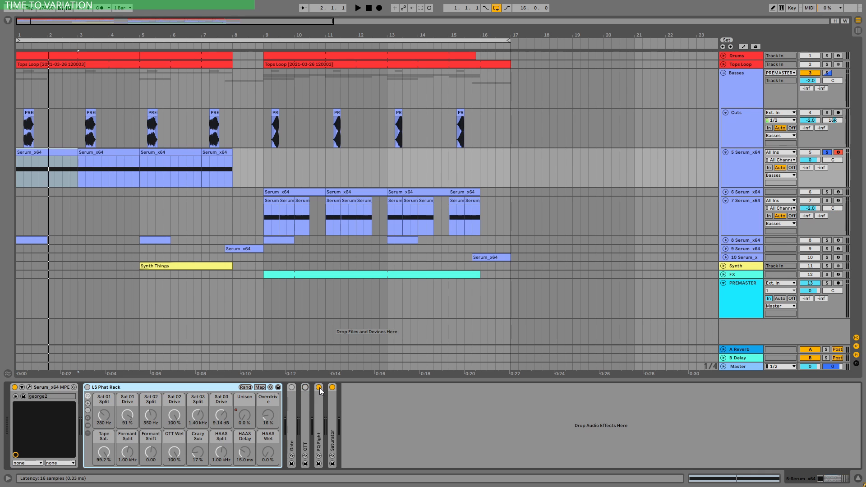
# Expand the Gate, OTT, EQ Eight and Saturator devices to show their settings
pyautogui.doubleClick(293, 423)
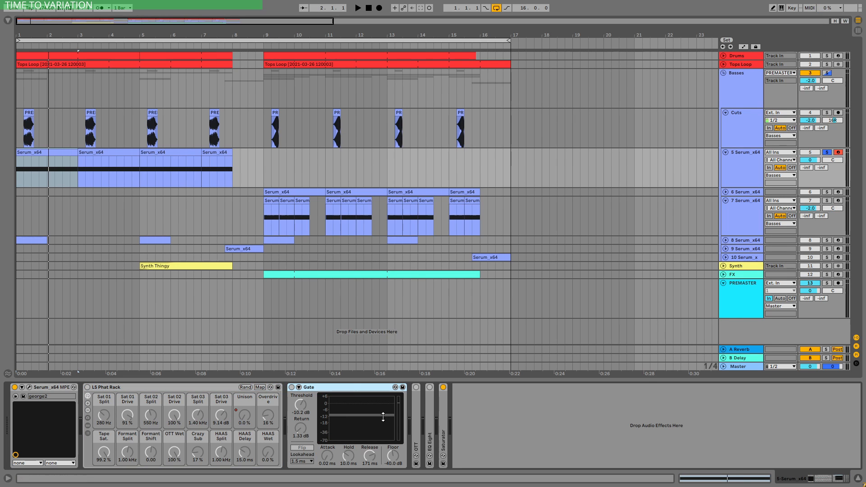
pyautogui.doubleClick(414, 418)
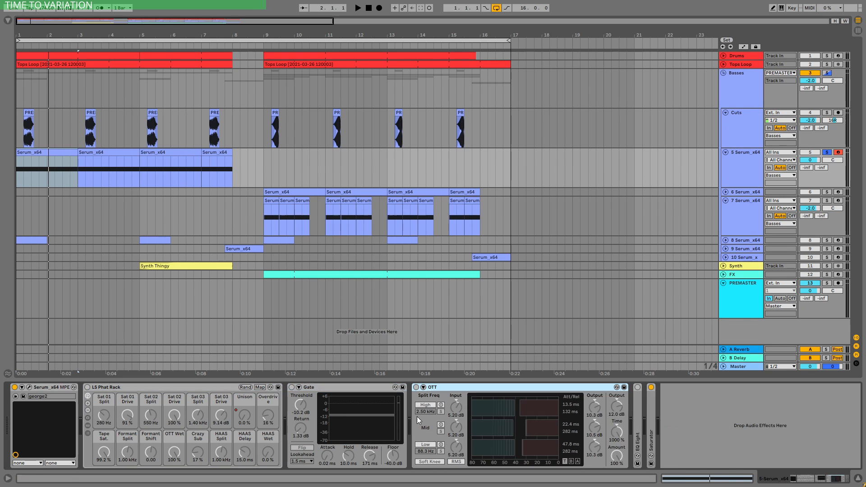
pyautogui.doubleClick(640, 415)
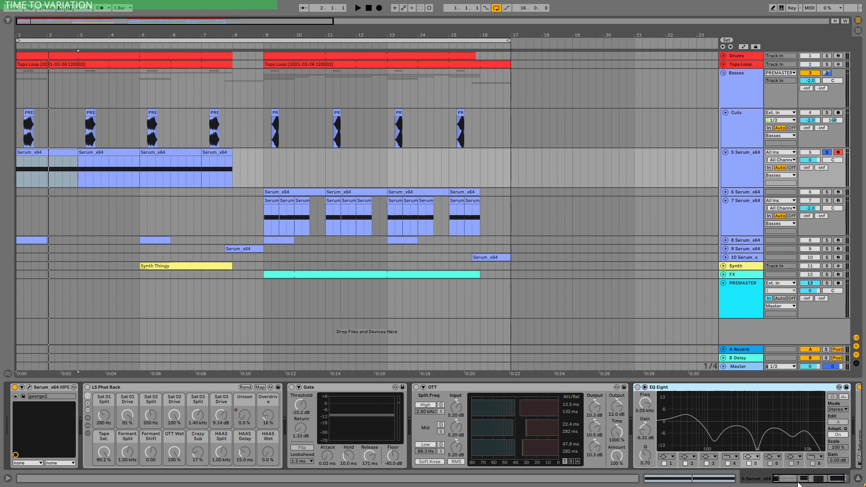
pyautogui.moveTo(798, 482); pyautogui.dragTo(805, 481)
pyautogui.doubleClick(805, 405)
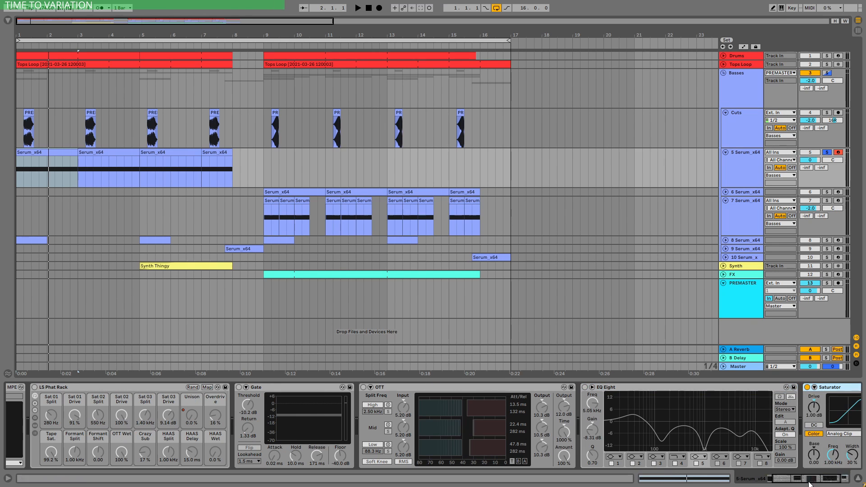
pyautogui.click(809, 484)
pyautogui.moveTo(803, 479); pyautogui.dragTo(738, 474)
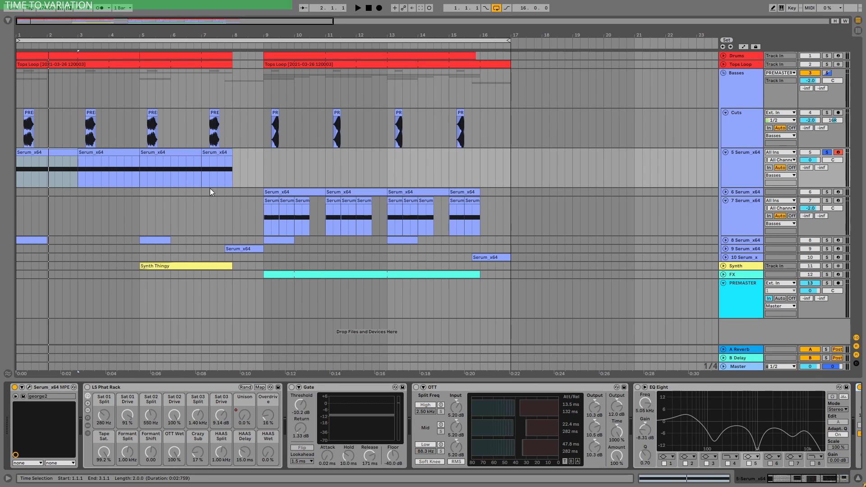
# Play the first Serum_x64 clip without the effects chain, and again with only LS Phat Rack switched back on
pyautogui.click(56, 155)
pyautogui.press('space')
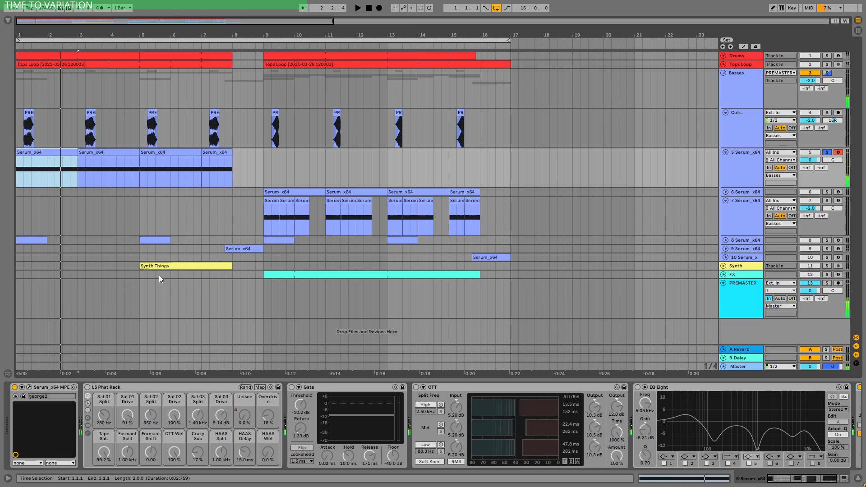
pyautogui.click(170, 387)
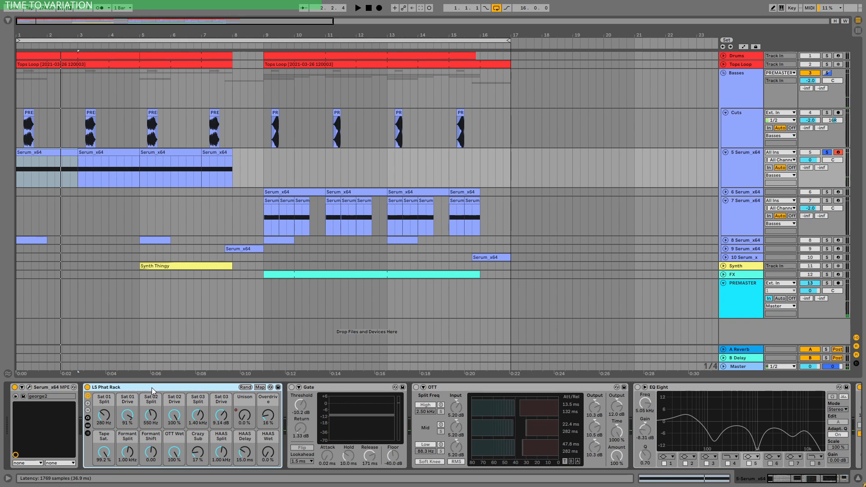
pyautogui.press('space')
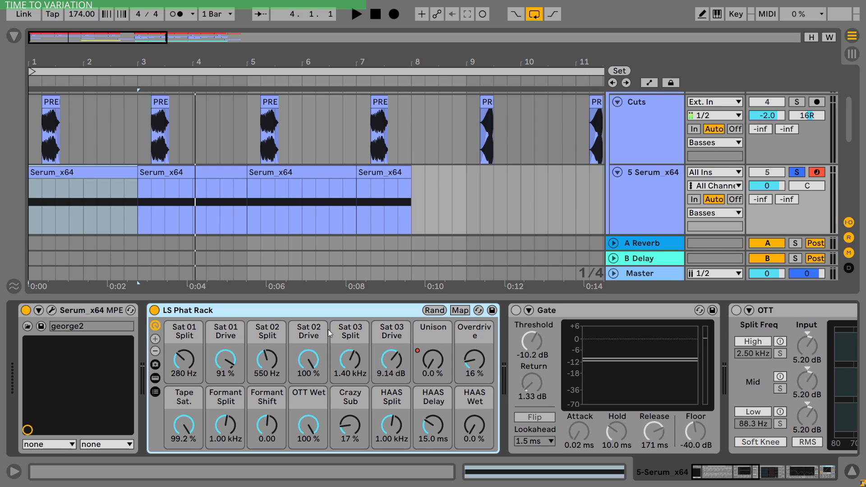
pyautogui.click(105, 180)
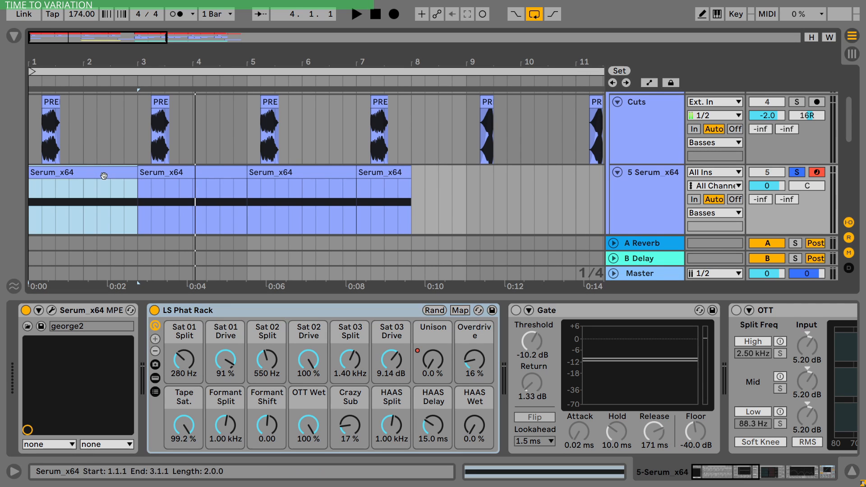
pyautogui.press('space')
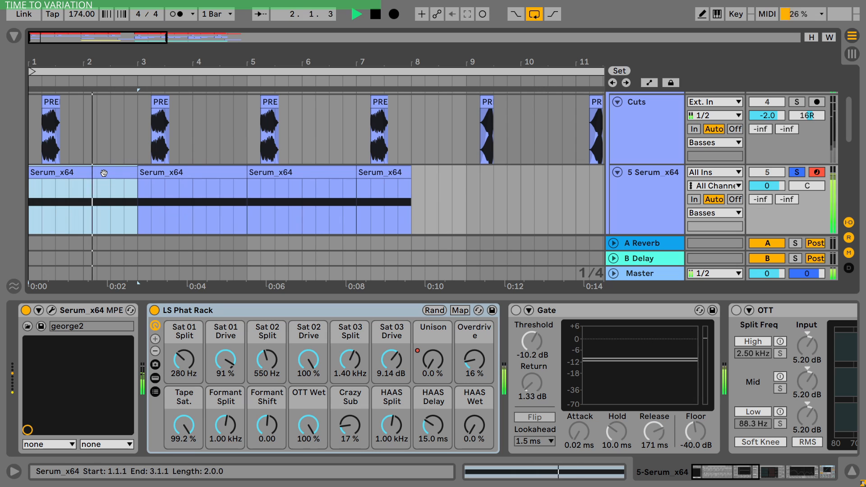
# Audition the bass with LS Phat Rack's Unison macro overridden to 0 %, and again with its automation re-enabled
pyautogui.click(435, 358)
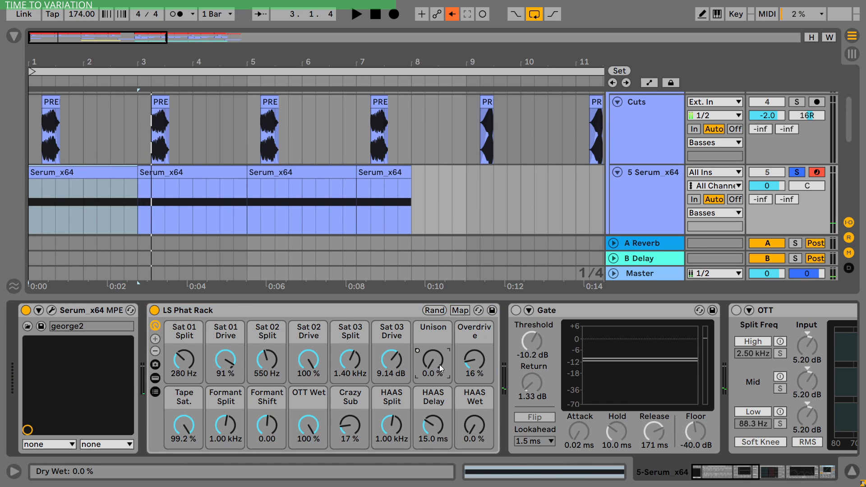
pyautogui.press('space')
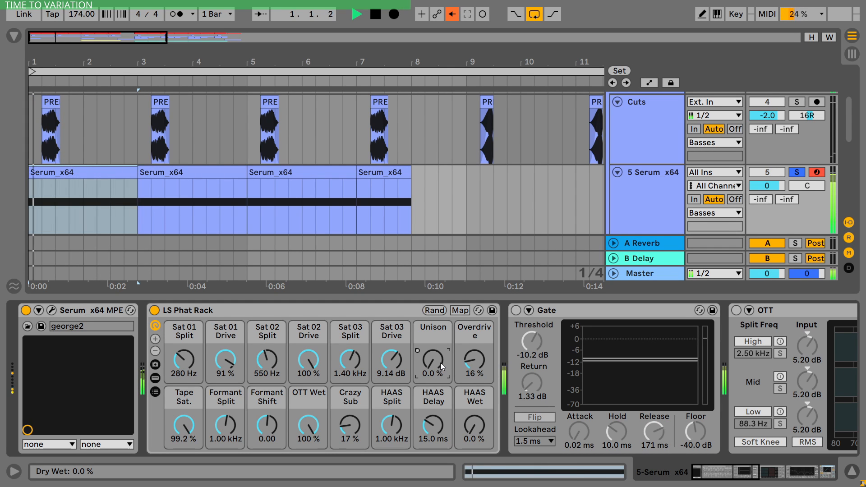
pyautogui.click(453, 14)
pyautogui.press('space')
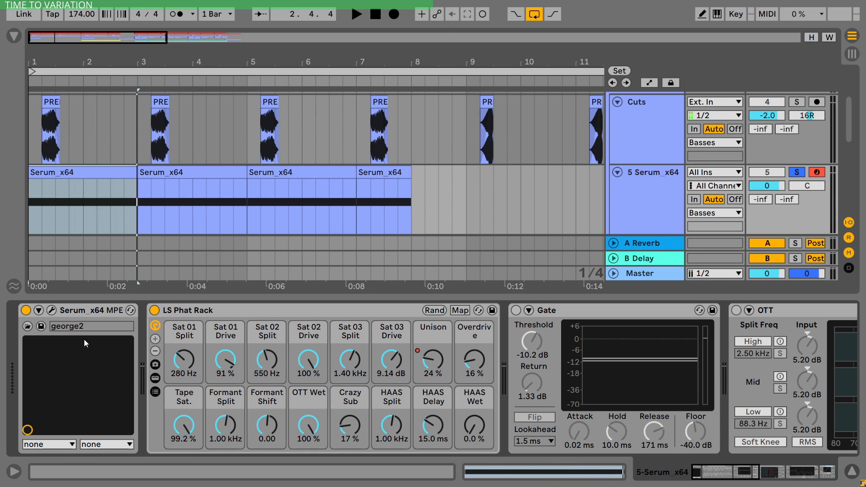
# Show the devices inside LS Phat Rack and expand Spectral Resonator to inspect its settings
pyautogui.click(152, 378)
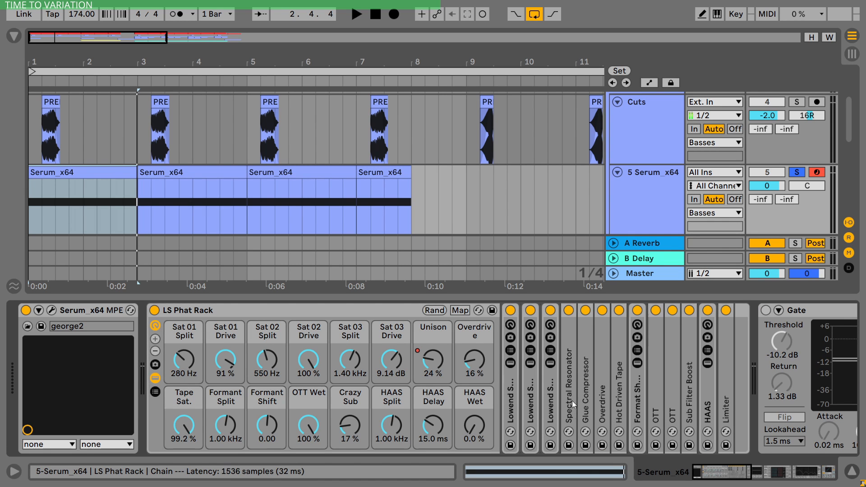
pyautogui.doubleClick(566, 383)
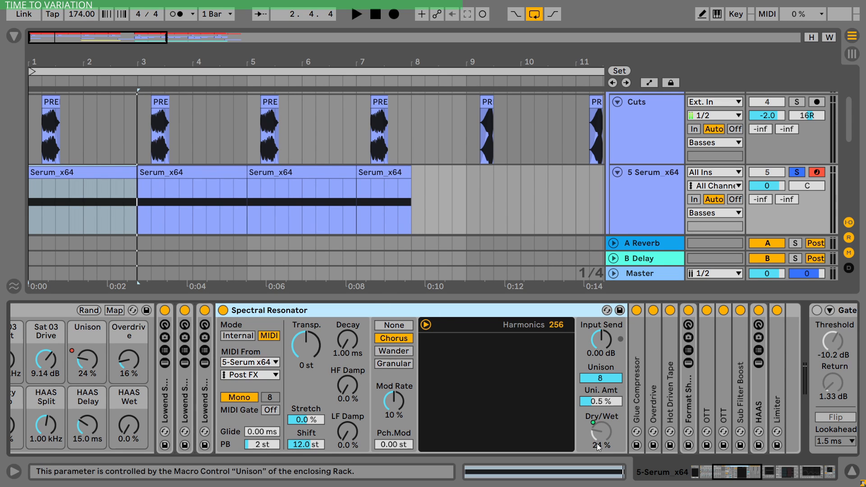
# Audition the bass with LS Phat Rack's Unison macro overridden to 100 %, and restore the macro's automation
pyautogui.click(607, 379)
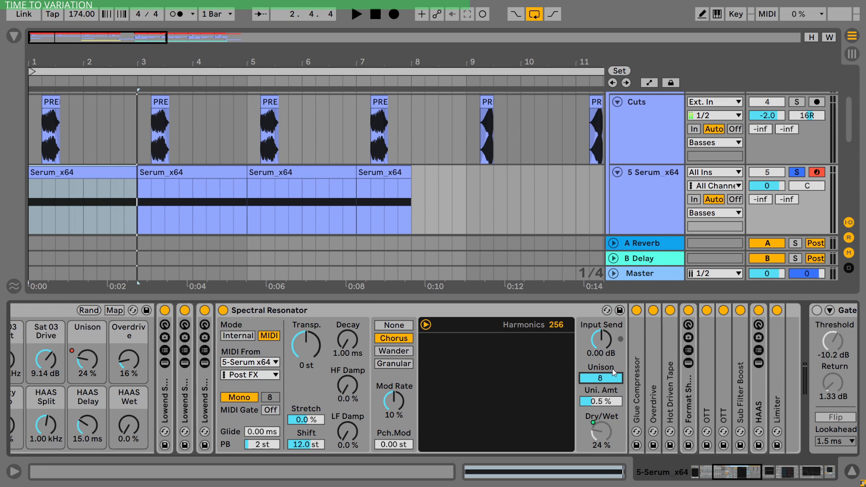
pyautogui.click(461, 318)
pyautogui.moveTo(84, 361); pyautogui.dragTo(83, 355)
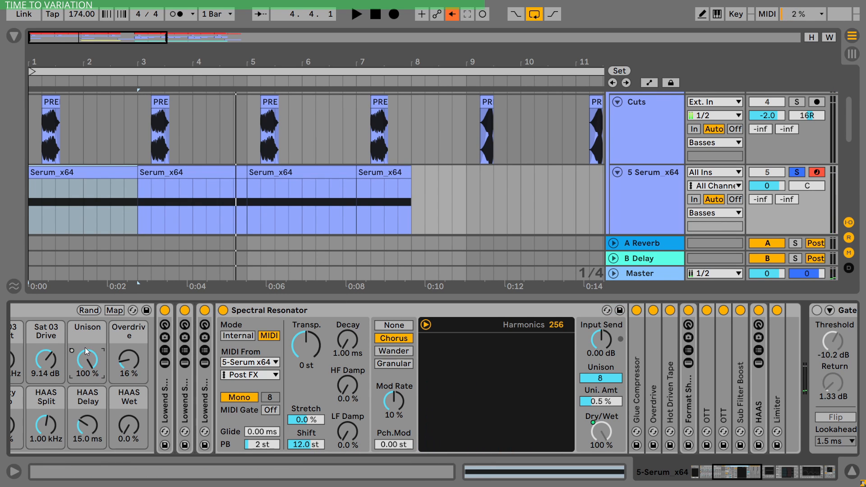
pyautogui.press('space')
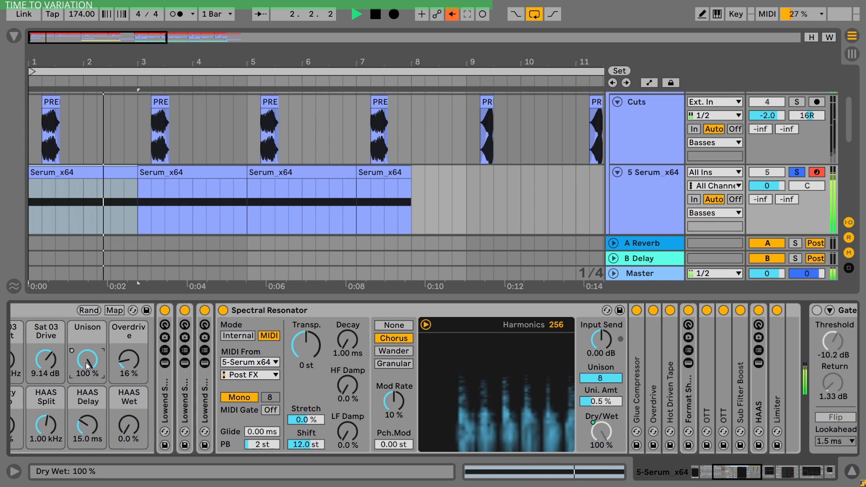
pyautogui.press('space')
pyautogui.doubleClick(87, 362)
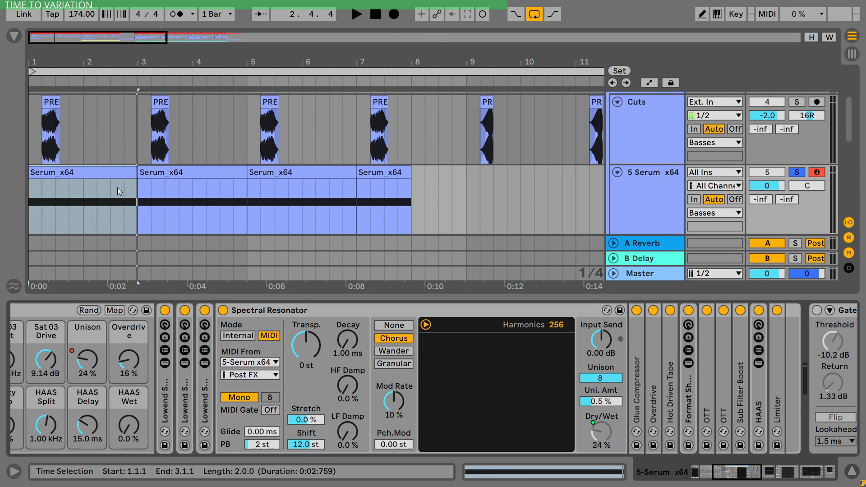
pyautogui.click(89, 365)
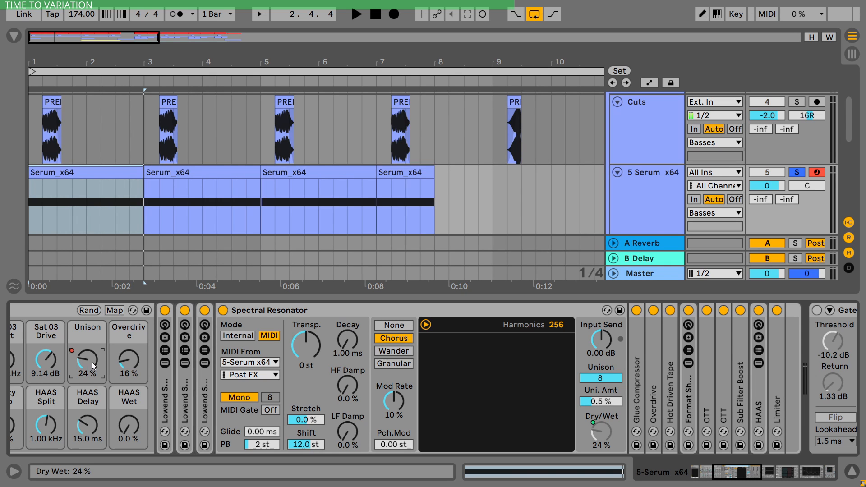
# Play the first Serum_x64 clip with Spectral Resonator on and with it bypassed, and collapse the device once it is switched back on
pyautogui.click(291, 311)
pyautogui.press('space')
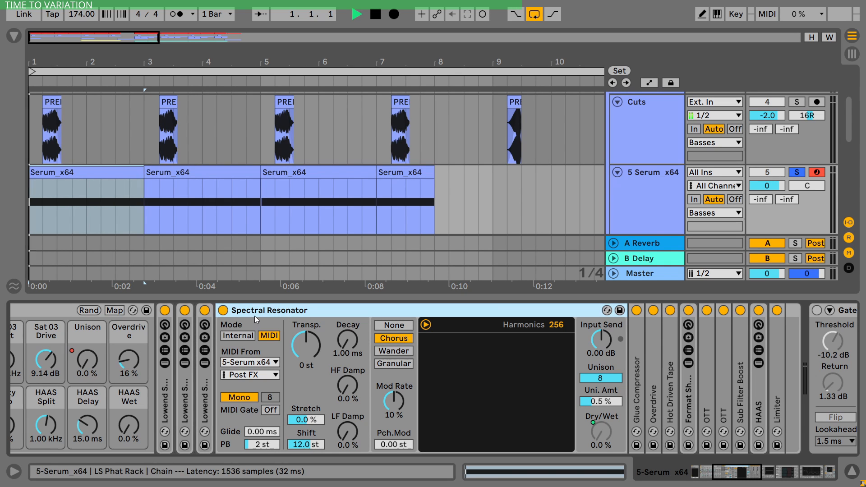
pyautogui.scroll(-2, 117, 208)
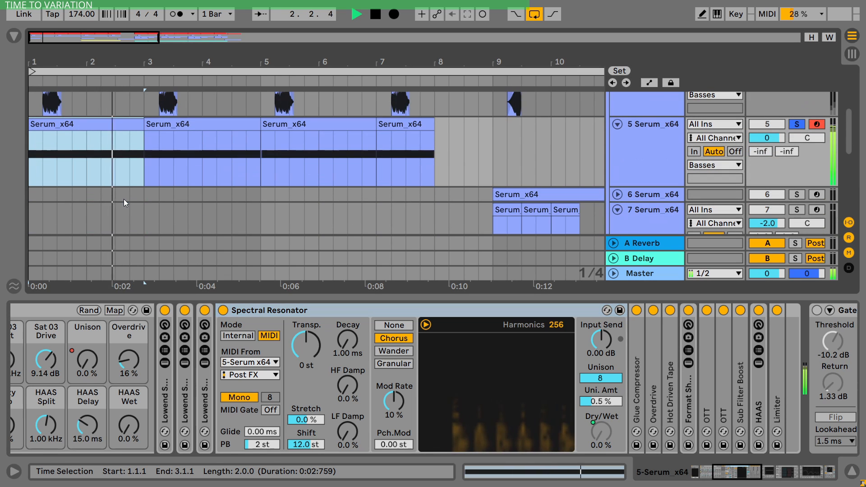
pyautogui.press('space')
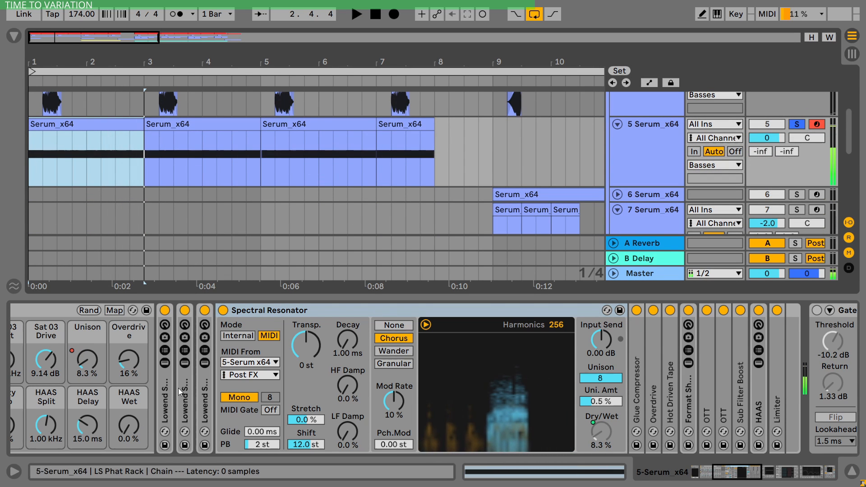
pyautogui.click(222, 310)
pyautogui.press('space')
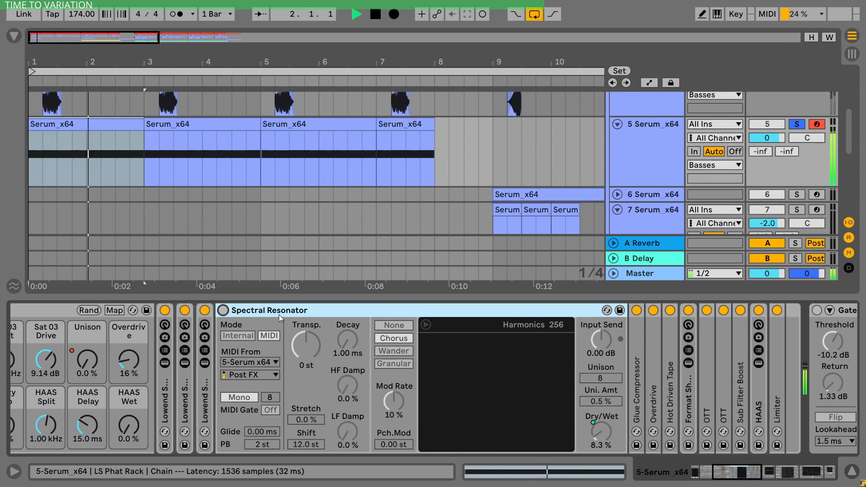
pyautogui.press('space')
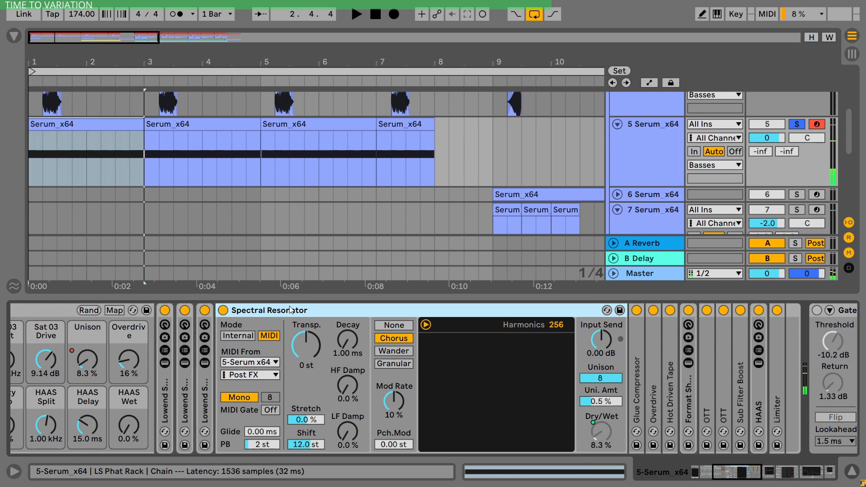
pyautogui.doubleClick(231, 314)
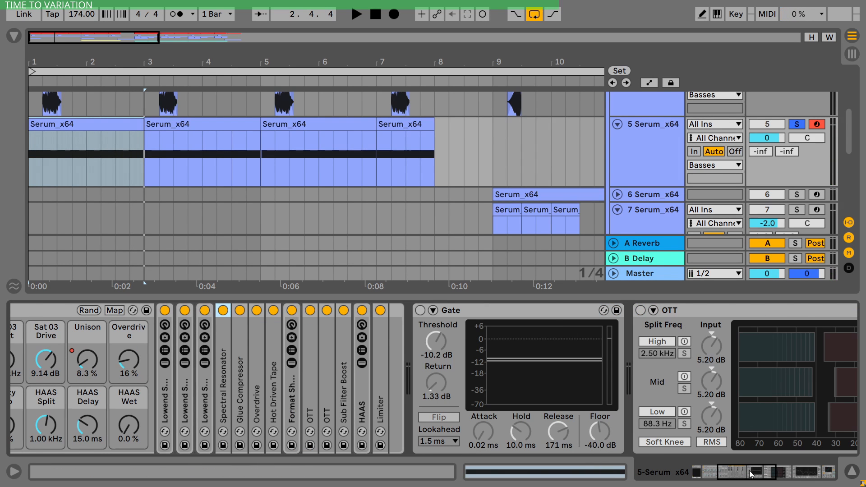
# Hide the devices inside LS Phat Rack and select the rack
pyautogui.moveTo(751, 473); pyautogui.dragTo(726, 473)
pyautogui.click(156, 378)
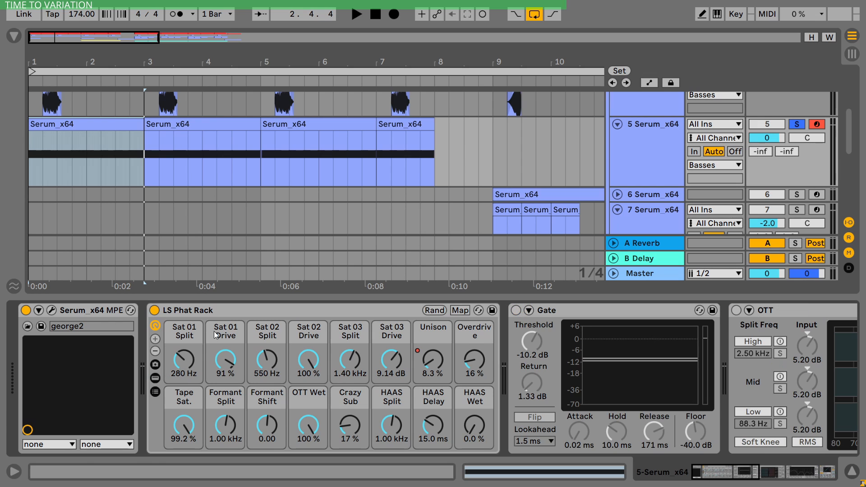
pyautogui.click(217, 312)
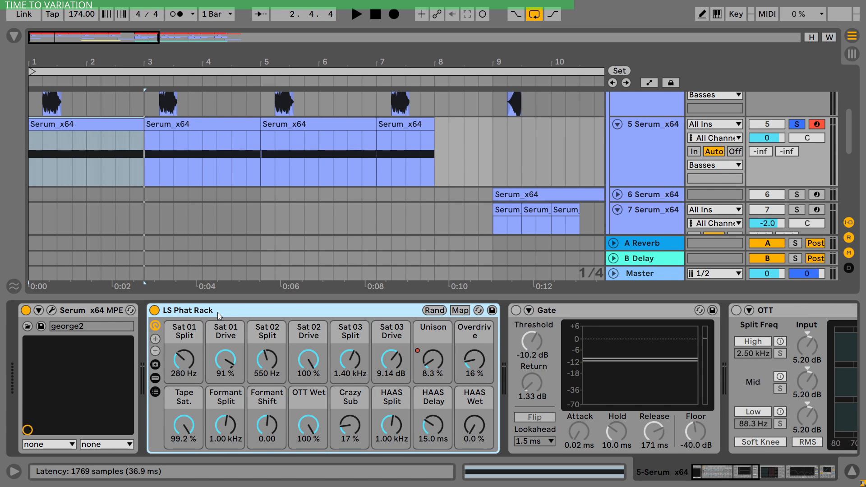
# Switch the Gate, OTT, EQ Eight and Saturator devices after LS Phat Rack back on
pyautogui.click(516, 310)
pyautogui.moveTo(726, 474); pyautogui.dragTo(778, 481)
pyautogui.click(405, 311)
pyautogui.click(336, 313)
pyautogui.click(331, 311)
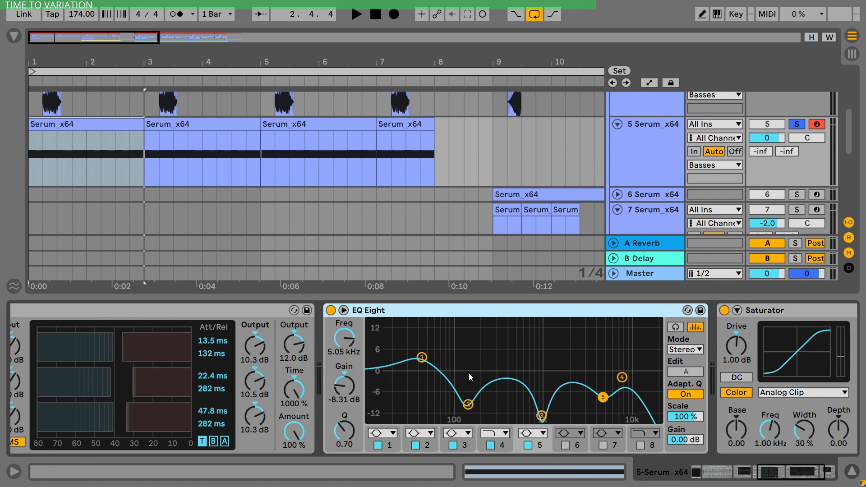
# Audition the bass with EQ Eight's band 2 flattened to about -0.12 dB gain at 141 Hz, and undo the change
pyautogui.click(468, 405)
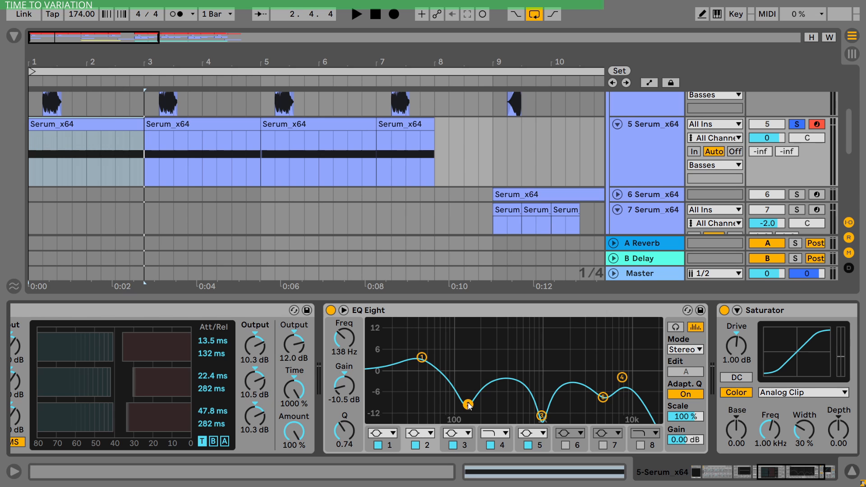
pyautogui.press('space')
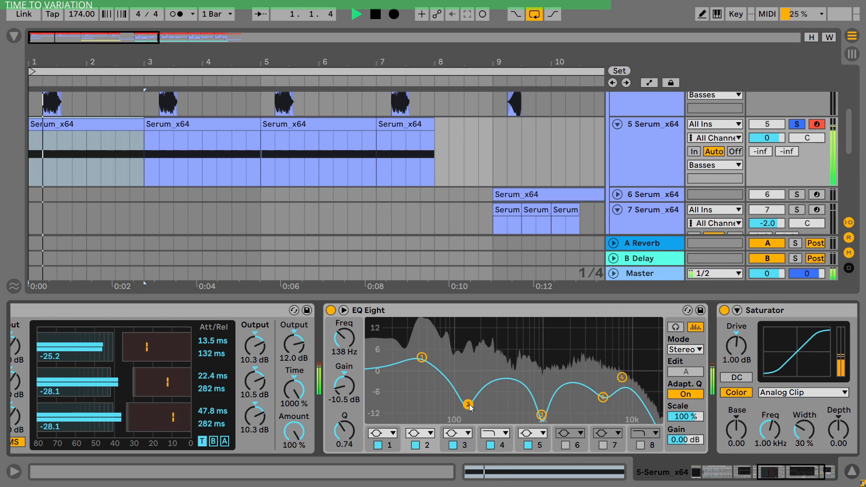
pyautogui.moveTo(473, 407); pyautogui.dragTo(470, 371)
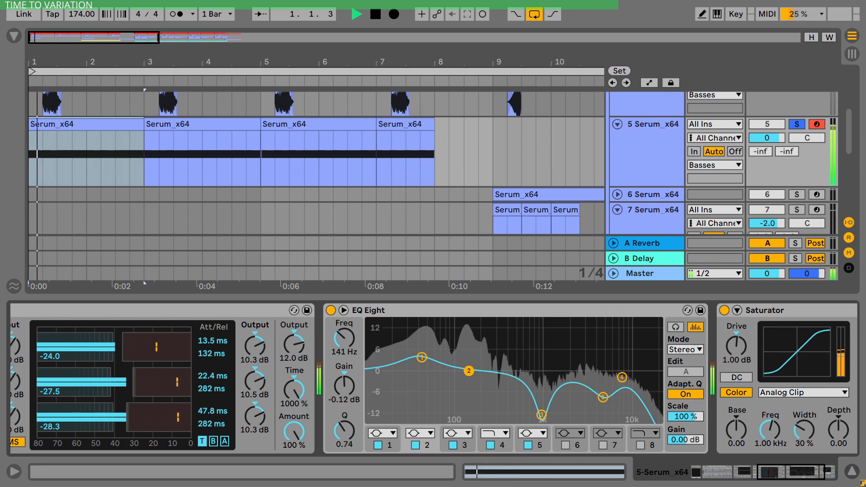
pyautogui.press('space')
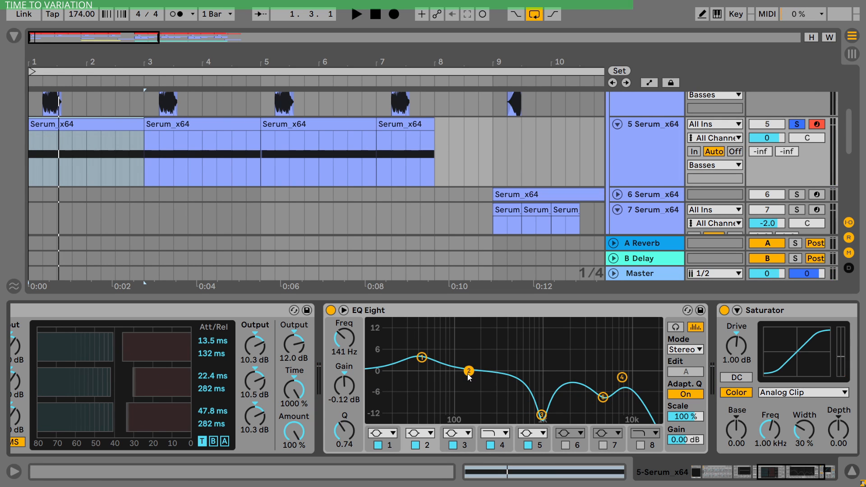
pyautogui.hotkey('ctrl', 'z')
pyautogui.hotkey('ctrl', 'z')
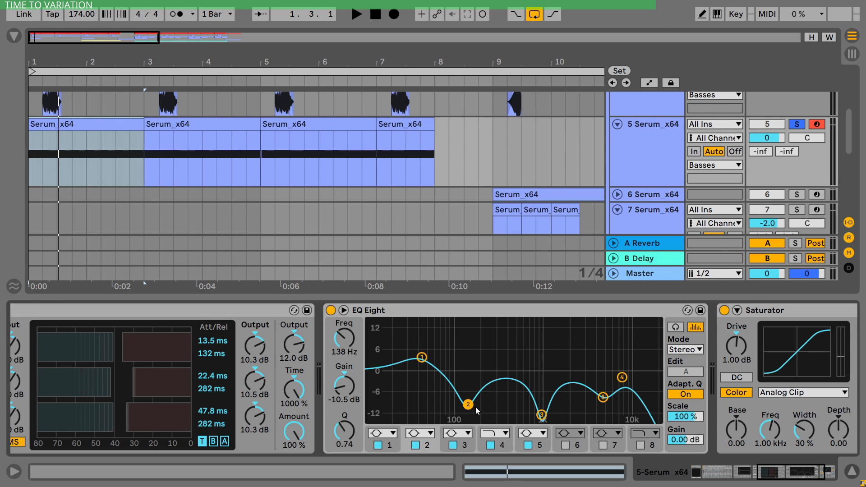
# Select band 3 in EQ Eight, and open Serum's plug-in window to inspect the george2 patch before closing it
pyautogui.click(541, 415)
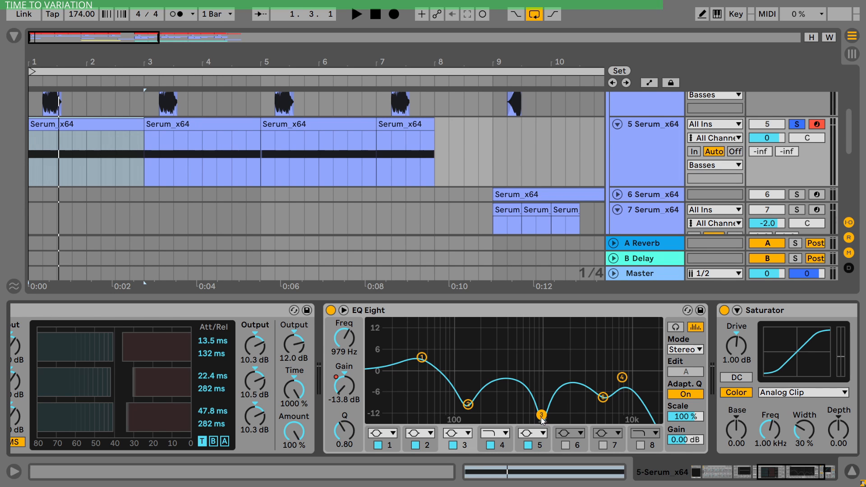
pyautogui.moveTo(793, 481); pyautogui.dragTo(722, 475)
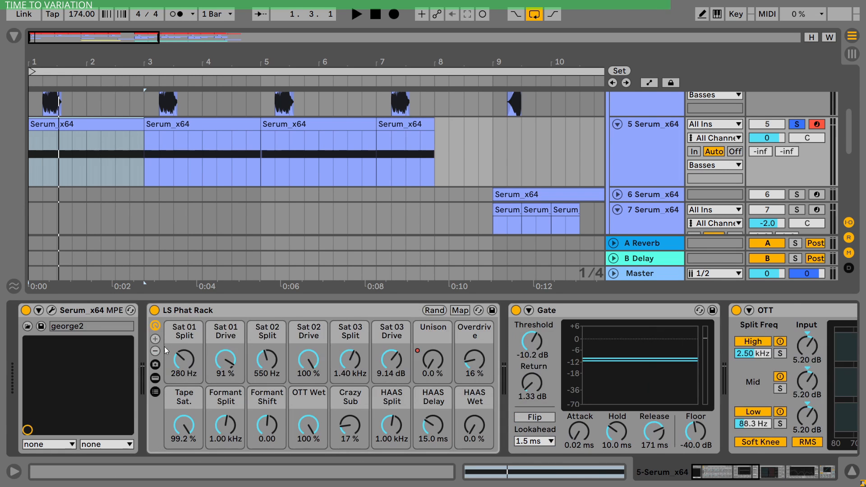
pyautogui.click(52, 312)
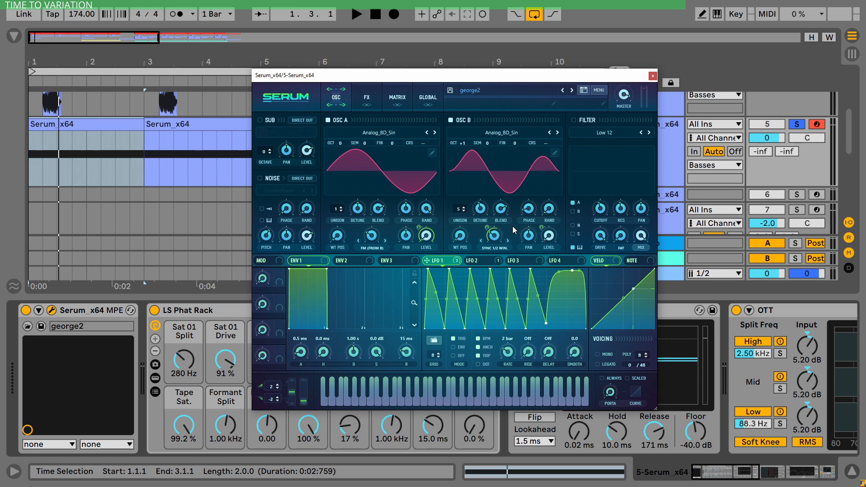
pyautogui.click(652, 76)
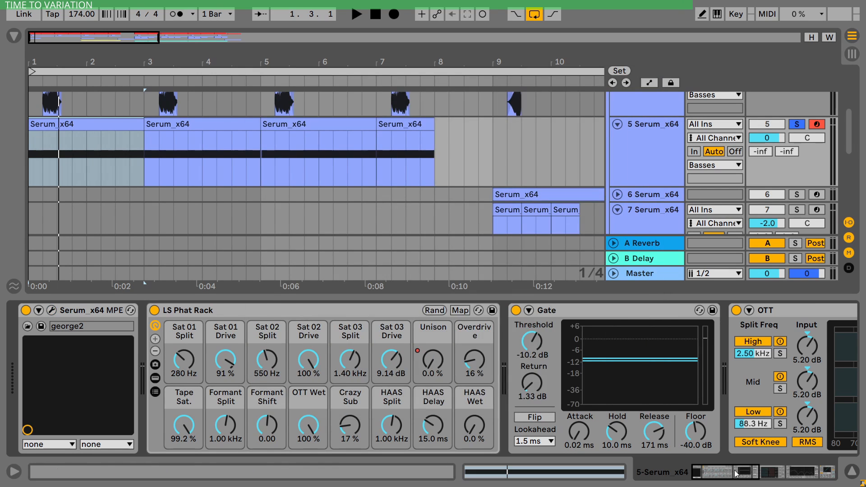
# Compare the bass with EQ Eight's band 3 switched off and switched back on
pyautogui.moveTo(735, 473); pyautogui.dragTo(799, 485)
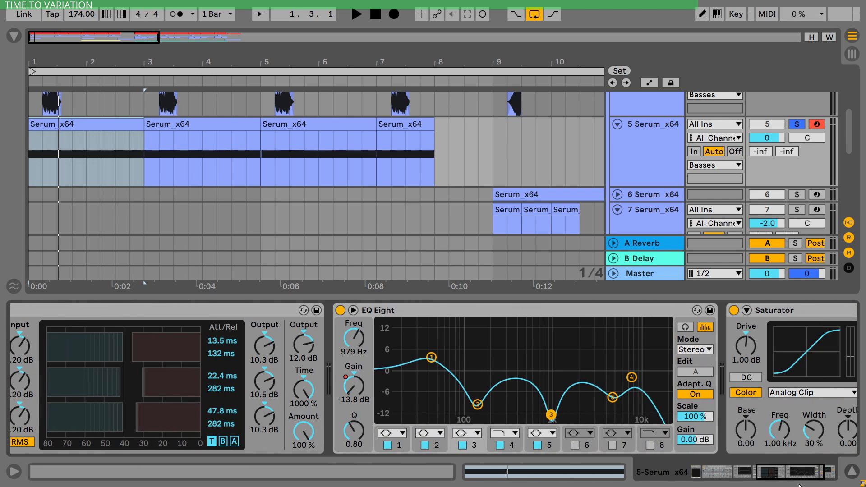
pyautogui.press('space')
pyautogui.click(462, 445)
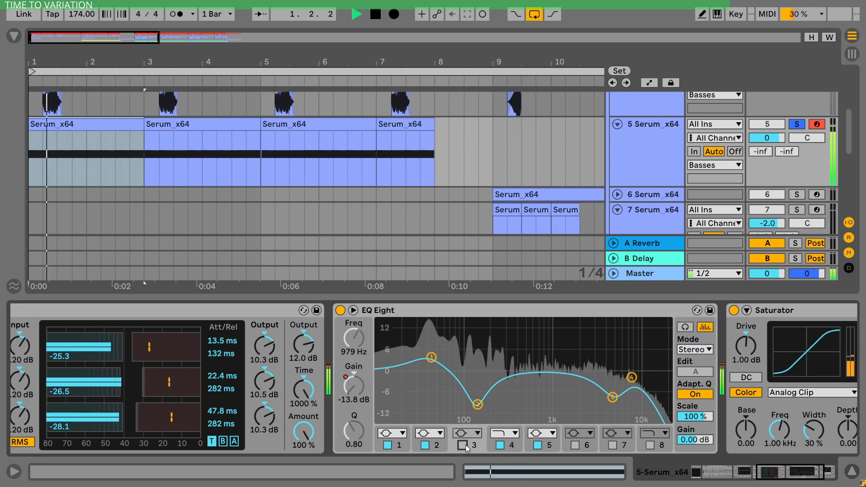
pyautogui.click(462, 445)
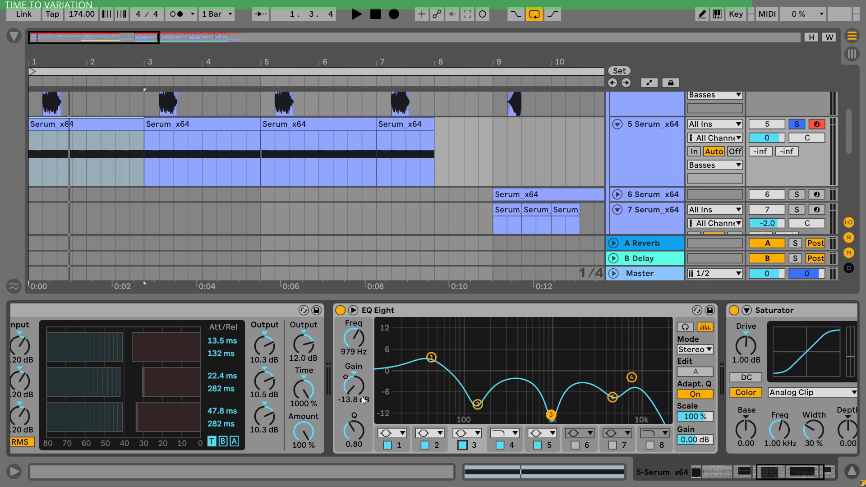
# Show the automation of EQ Eight's band 3 gain and LS Phat Rack's Unison, and replay the bass with band 3 bypassed and re-enabled
pyautogui.click(648, 83)
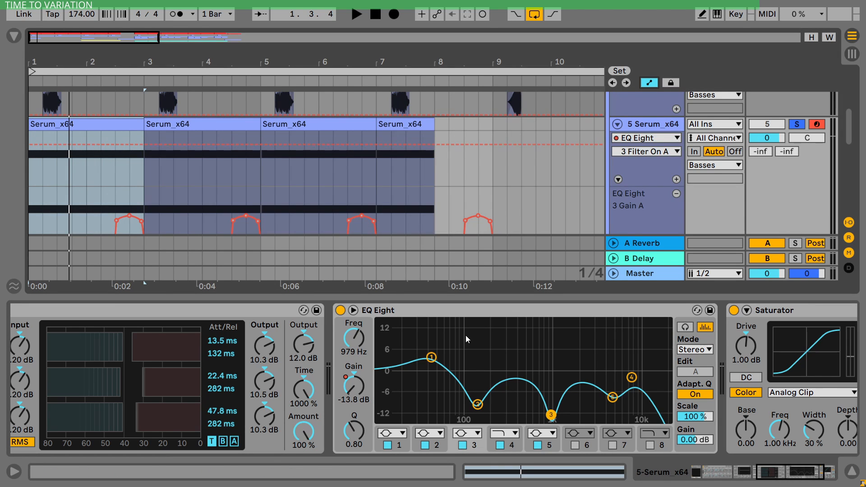
pyautogui.scroll(-3, 310, 178)
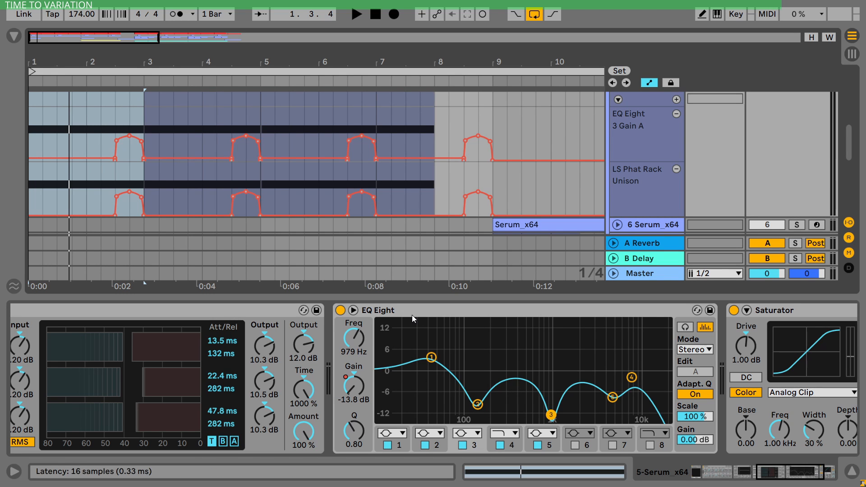
pyautogui.press('space')
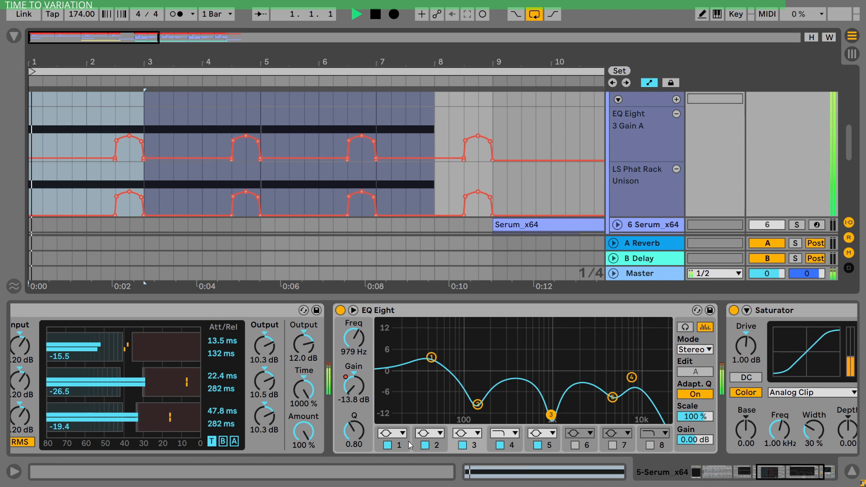
pyautogui.click(463, 446)
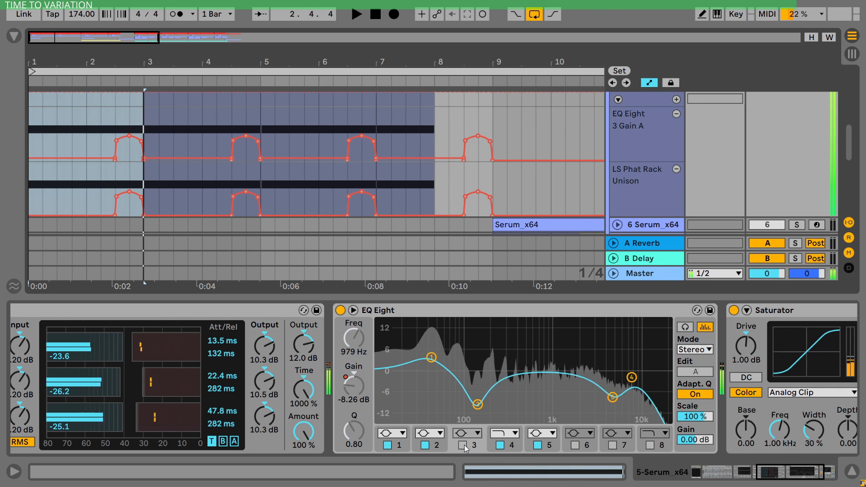
pyautogui.click(463, 446)
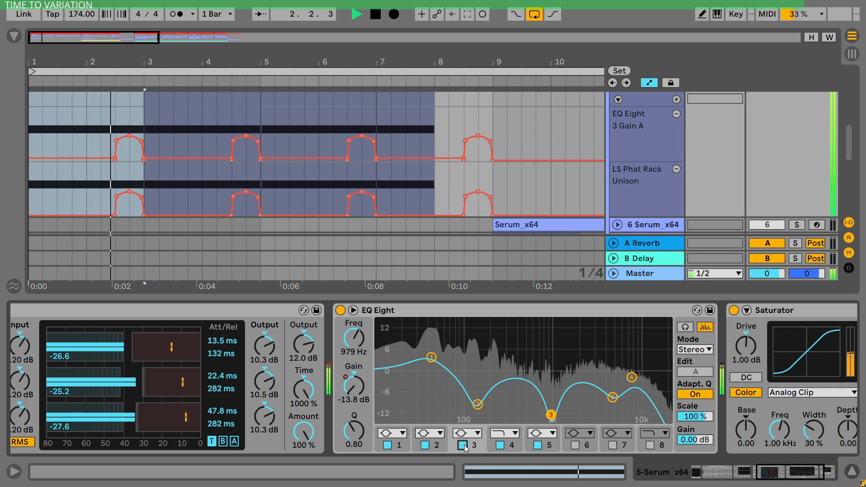
pyautogui.press('space')
# Audition the bass with EQ Eight's band 3 gain overridden to -15.0 dB, and re-enable all overridden automation
pyautogui.moveTo(355, 384); pyautogui.dragTo(355, 398)
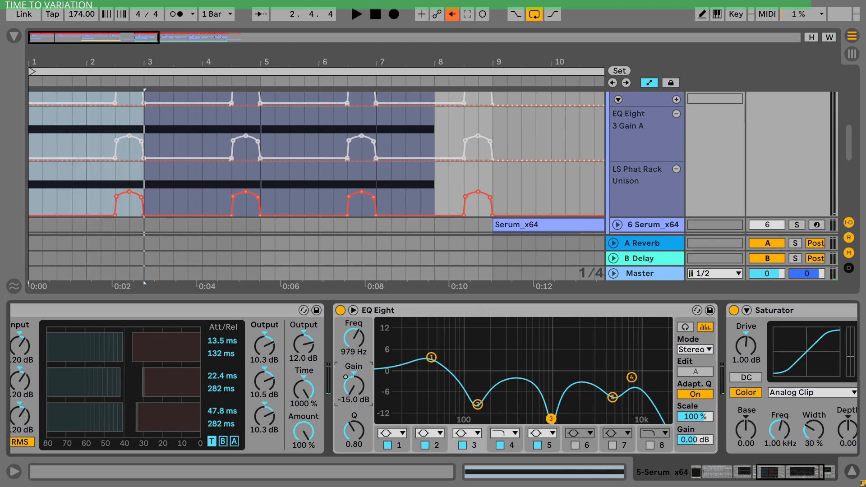
pyautogui.press('space')
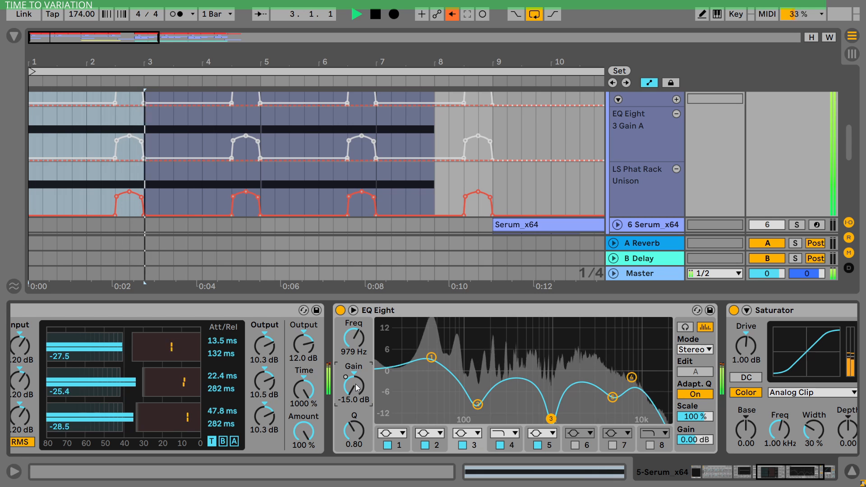
pyautogui.press('space')
pyautogui.moveTo(355, 384); pyautogui.dragTo(355, 371)
pyautogui.press('Delete')
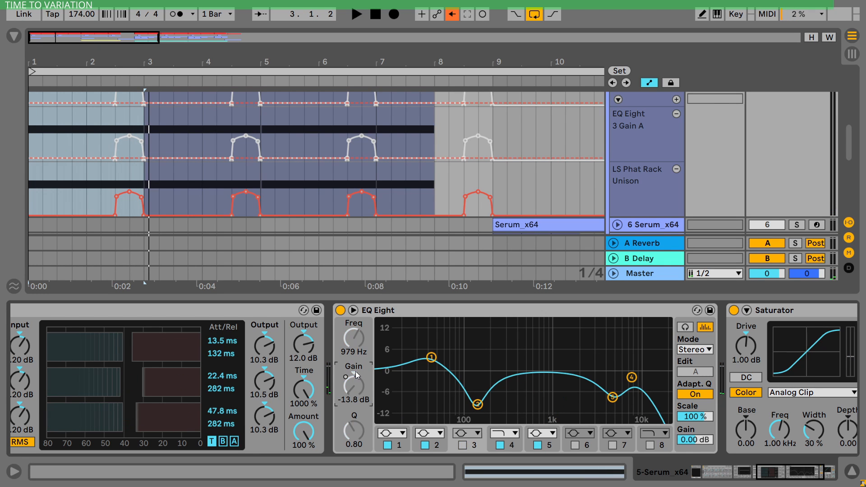
pyautogui.click(451, 17)
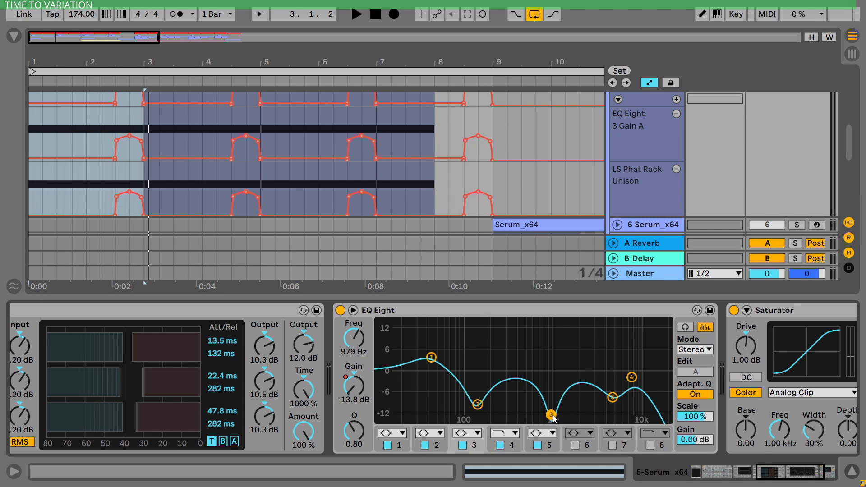
# Replay the bass briefly and examine the Saturator that follows EQ Eight in the track's effects chain
pyautogui.press('space')
pyautogui.press('space')
pyautogui.moveTo(760, 471); pyautogui.dragTo(791, 462)
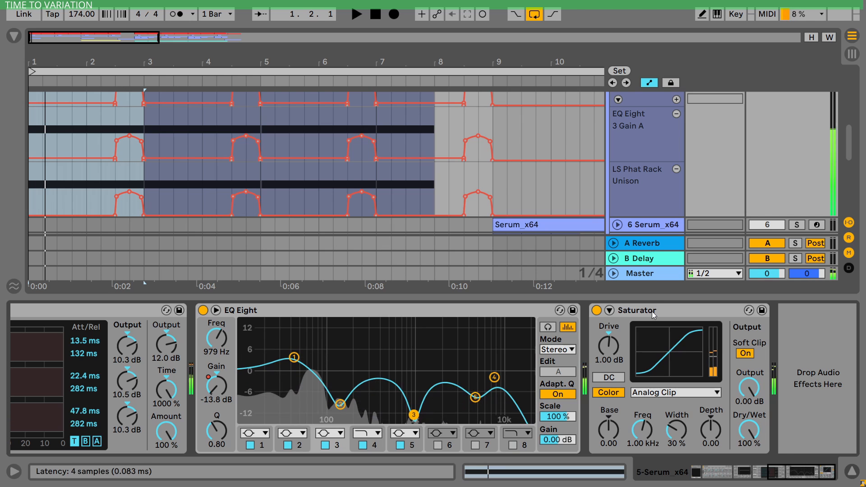
pyautogui.click(652, 312)
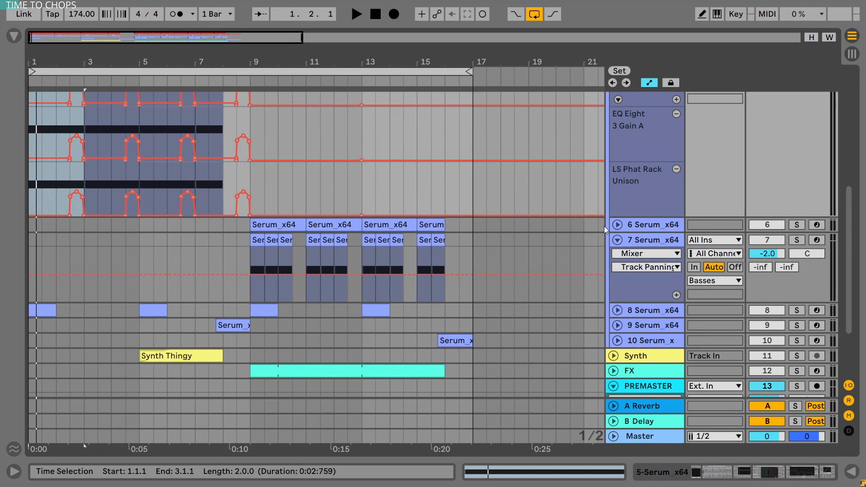
# Unfold and solo track 6 Serum_x64, and audition its bass from bar 9
pyautogui.click(617, 225)
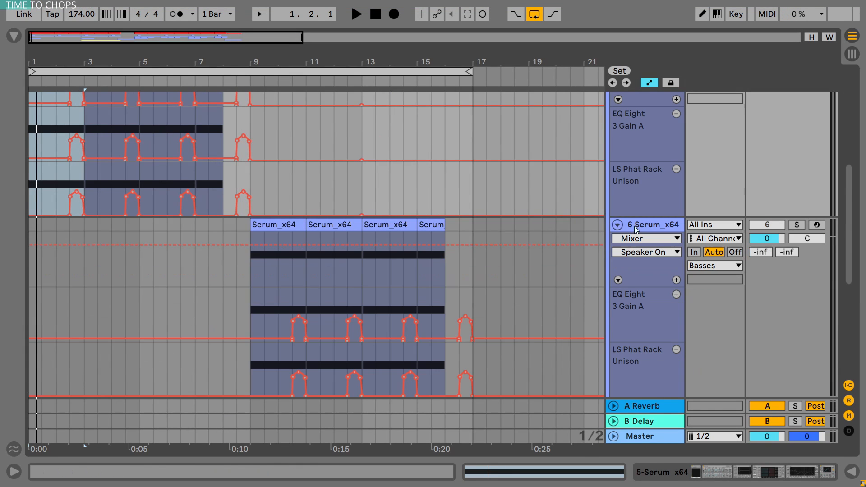
pyautogui.click(285, 235)
pyautogui.click(797, 224)
pyautogui.press('space')
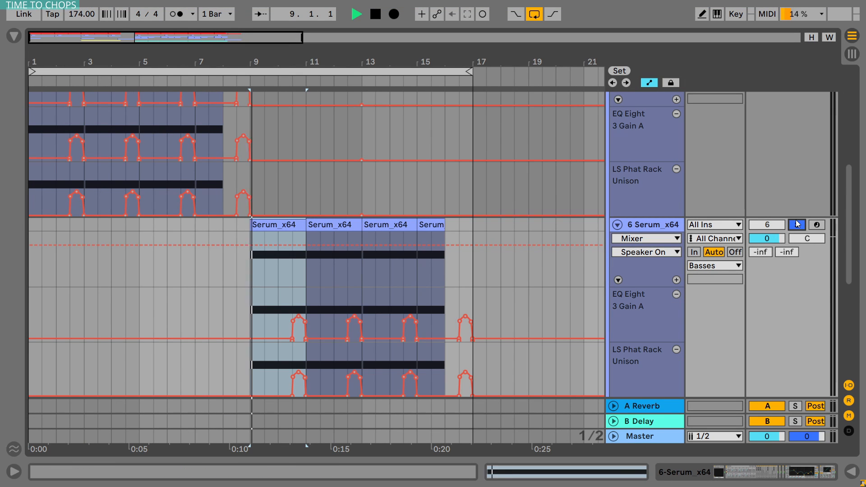
pyautogui.scroll(-5, 497, 255)
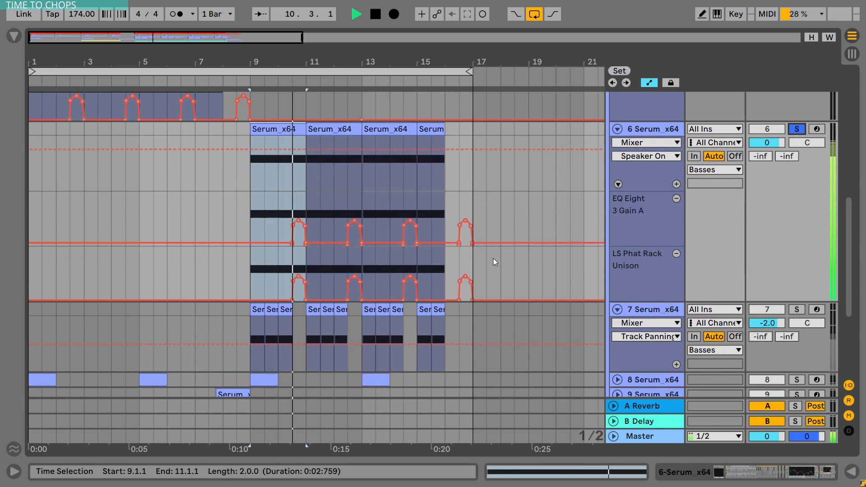
pyautogui.press('space')
# Inspect the oscillator and FX pages of track 6's Serum patch george2, and replay the soloed bass
pyautogui.doubleClick(651, 132)
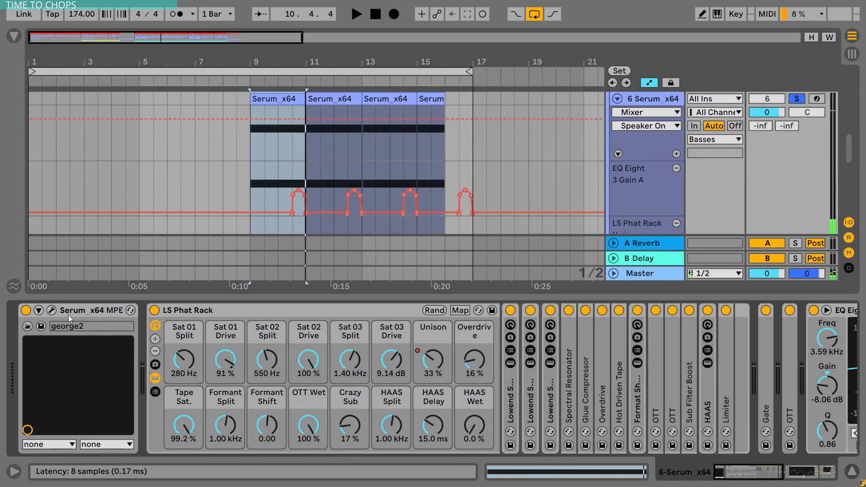
pyautogui.click(52, 310)
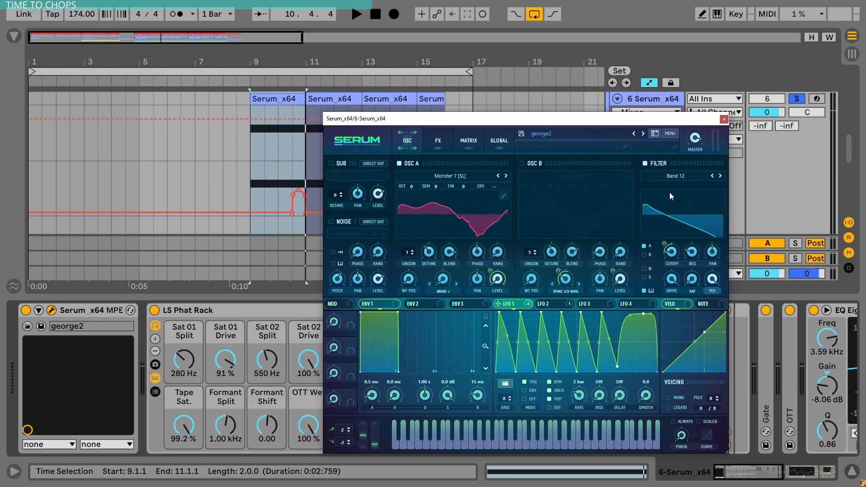
pyautogui.click(433, 144)
pyautogui.moveTo(381, 173); pyautogui.dragTo(361, 267)
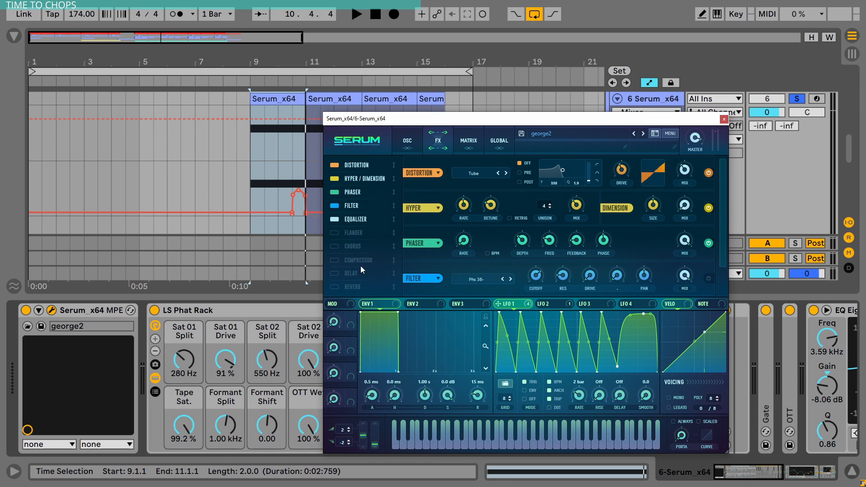
pyautogui.click(409, 144)
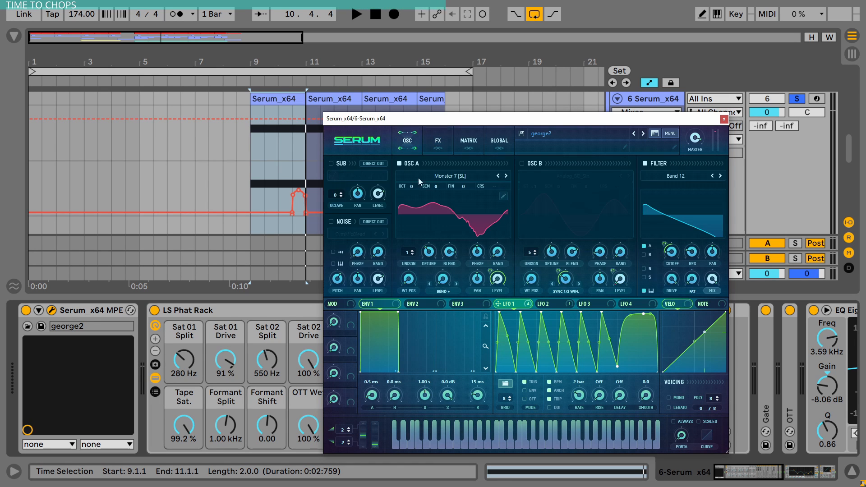
pyautogui.click(724, 119)
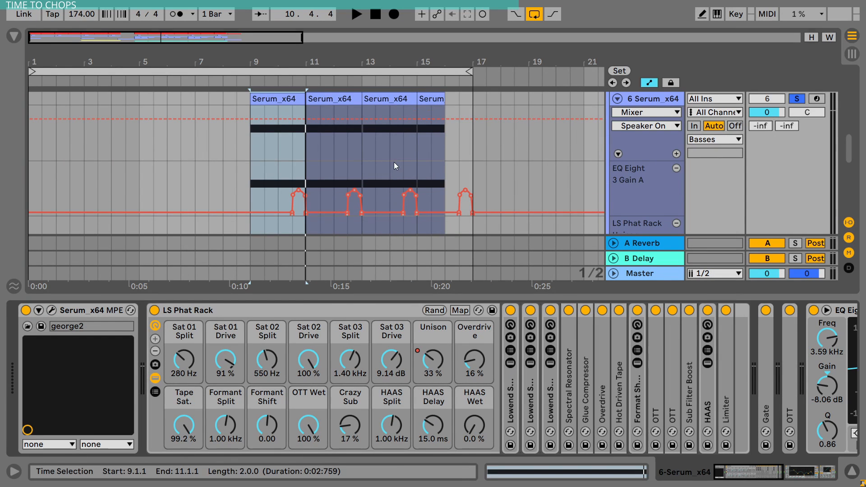
pyautogui.scroll(-1, 394, 163)
pyautogui.press('space')
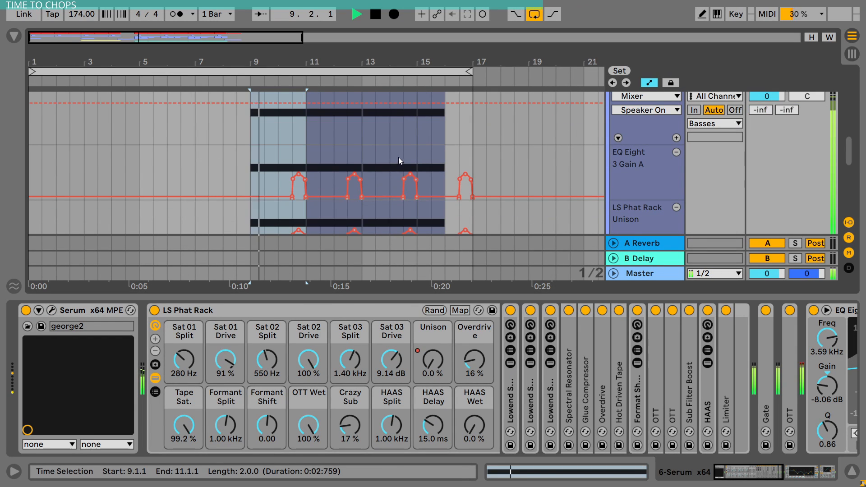
# Solo track 7 Serum_x64 and audition it, comparing the bass with its solo switched off and back on
pyautogui.click(848, 476)
pyautogui.click(797, 263)
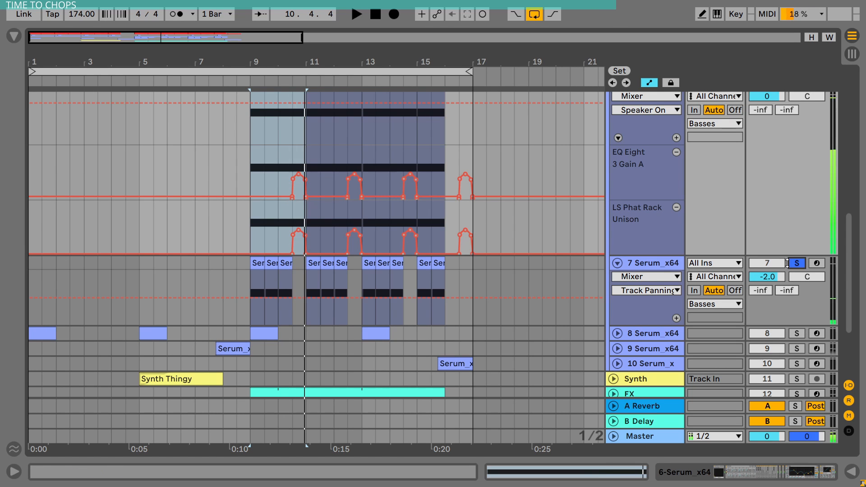
pyautogui.click(648, 267)
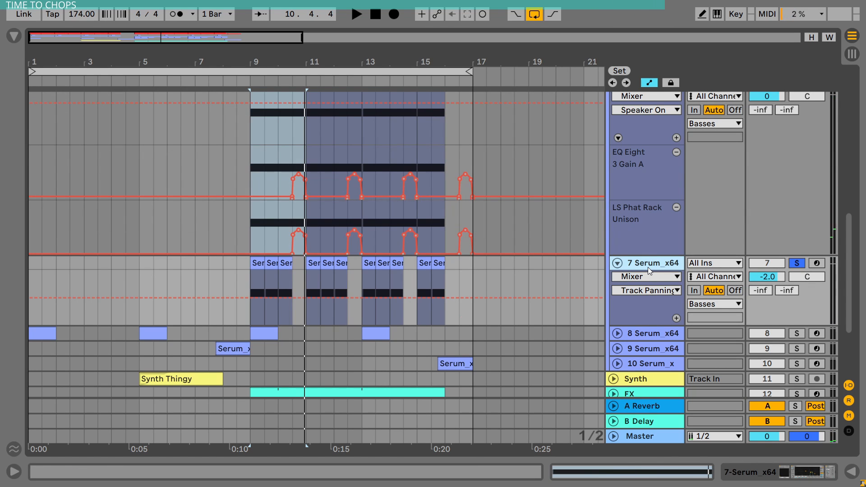
pyautogui.press('space')
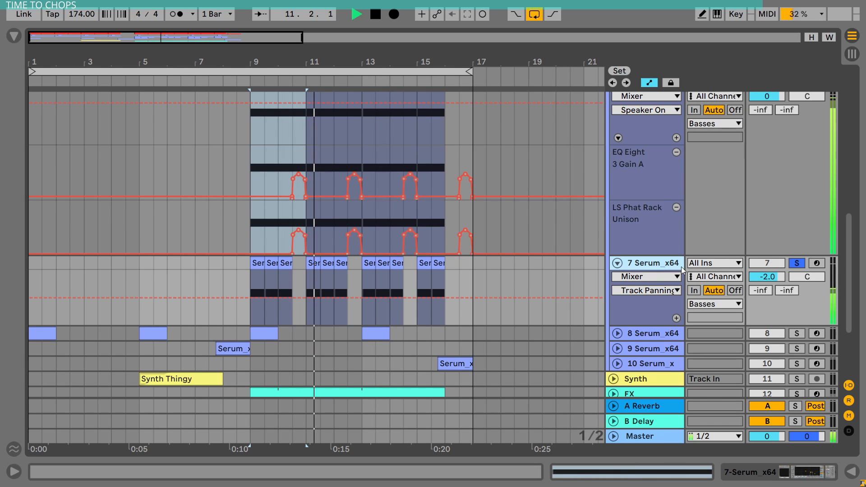
pyautogui.click(796, 267)
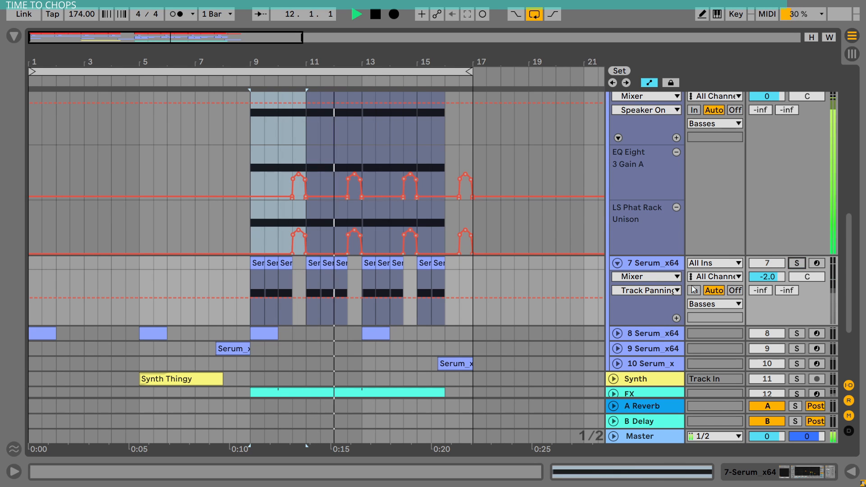
pyautogui.click(796, 267)
pyautogui.press('space')
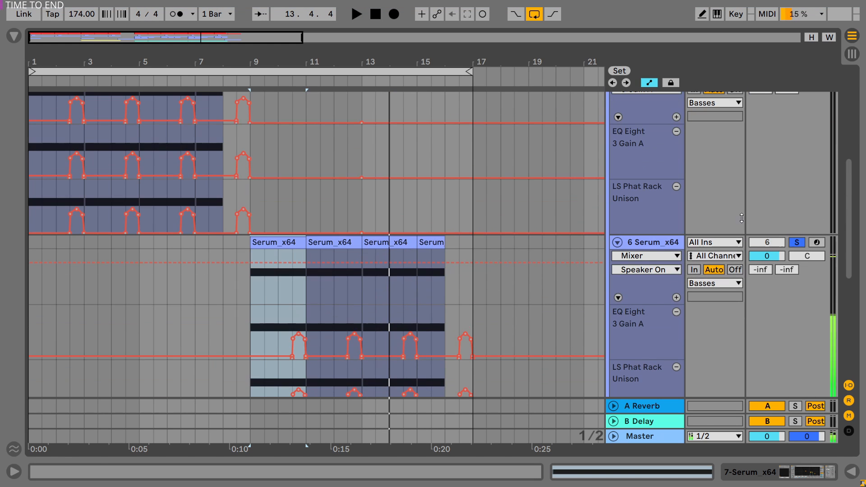
# Hide the automation lanes, zoom in on the opening bars and play all tracks from bar 1
pyautogui.scroll(3, 722, 180)
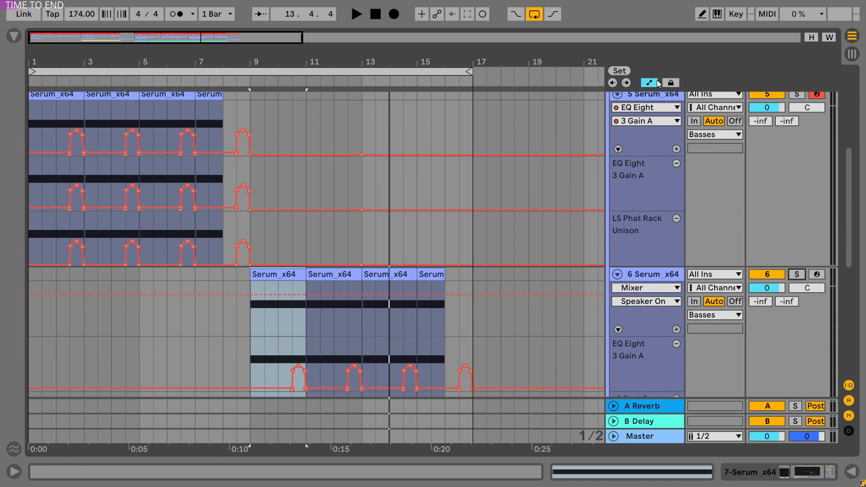
pyautogui.click(649, 83)
pyautogui.moveTo(42, 62); pyautogui.dragTo(35, 79)
pyautogui.click(33, 139)
pyautogui.press('space')
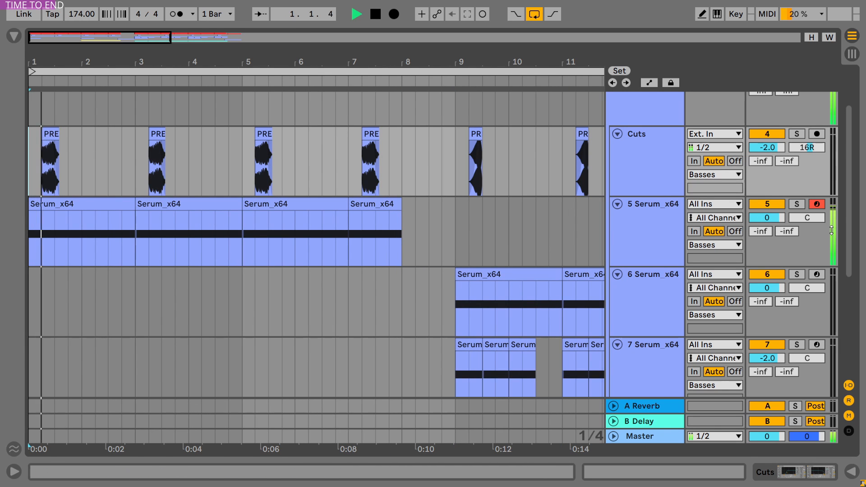
# Select the Cuts track and audition its clips with the basses from bar 9 onwards
pyautogui.click(668, 150)
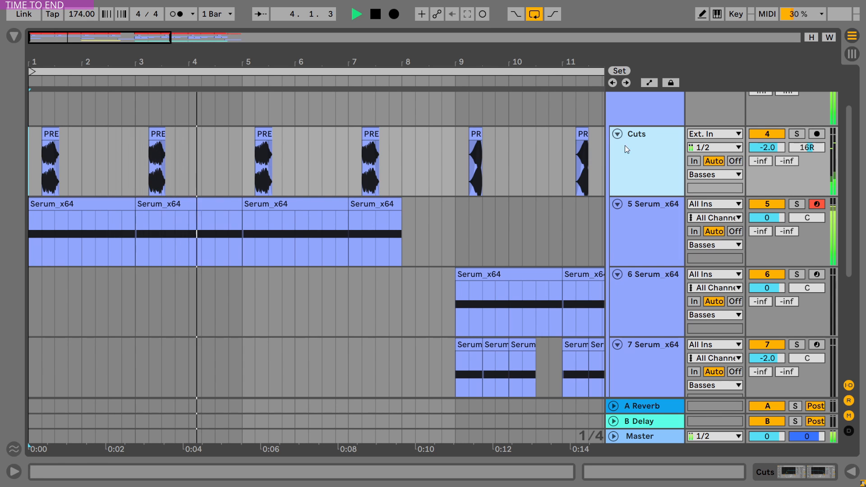
pyautogui.press('space')
pyautogui.click(455, 160)
pyautogui.hscroll(4, 455, 161)
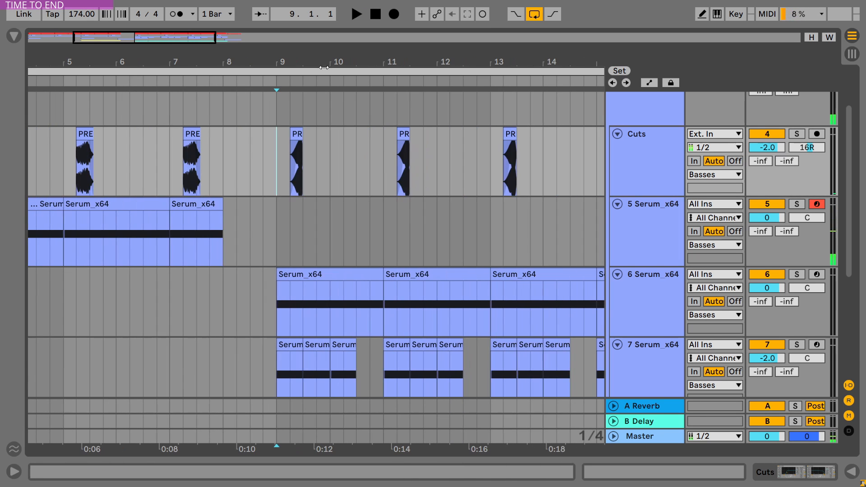
pyautogui.press('space')
pyautogui.press('space')
pyautogui.press('space')
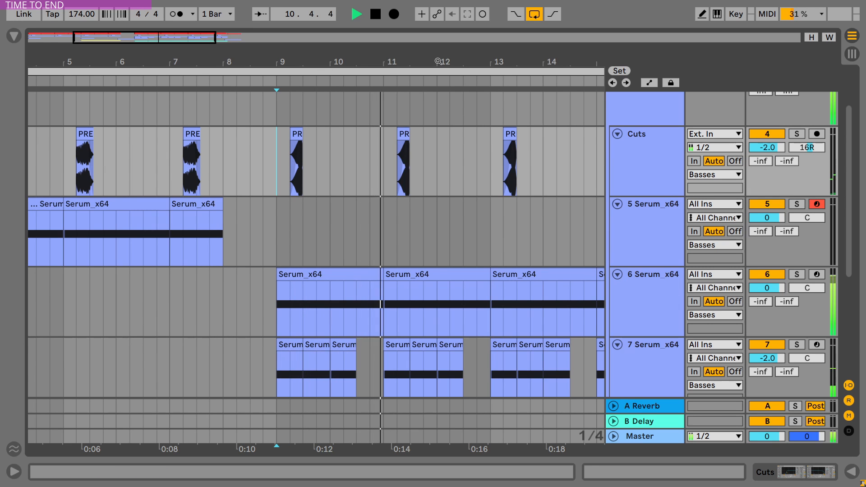
pyautogui.hscroll(2, 401, 129)
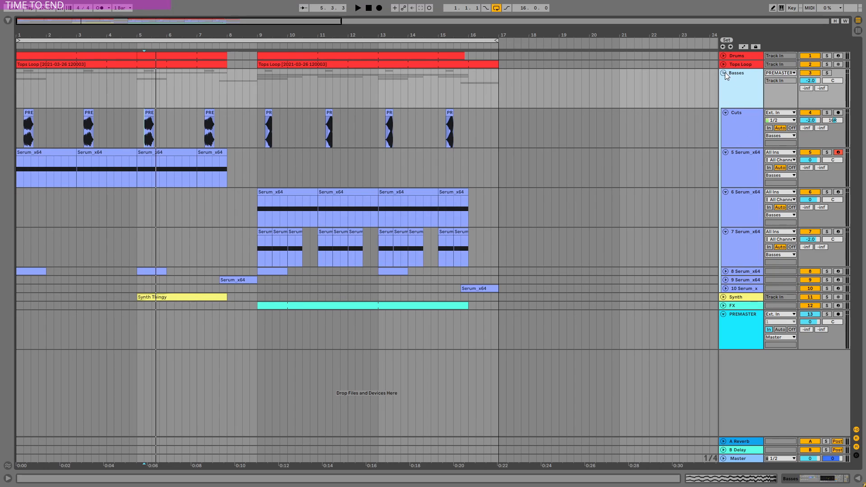
# Deactivate the Cuts track and fold the Basses group
pyautogui.click(724, 72)
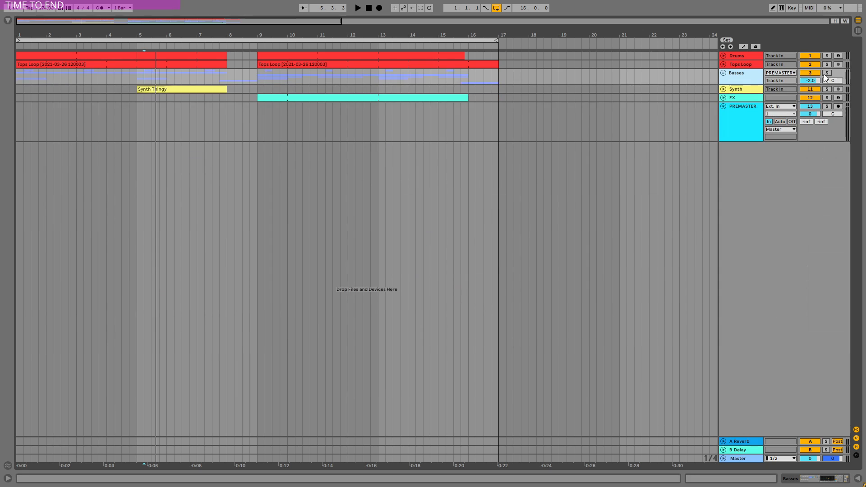
pyautogui.click(723, 73)
pyautogui.click(737, 121)
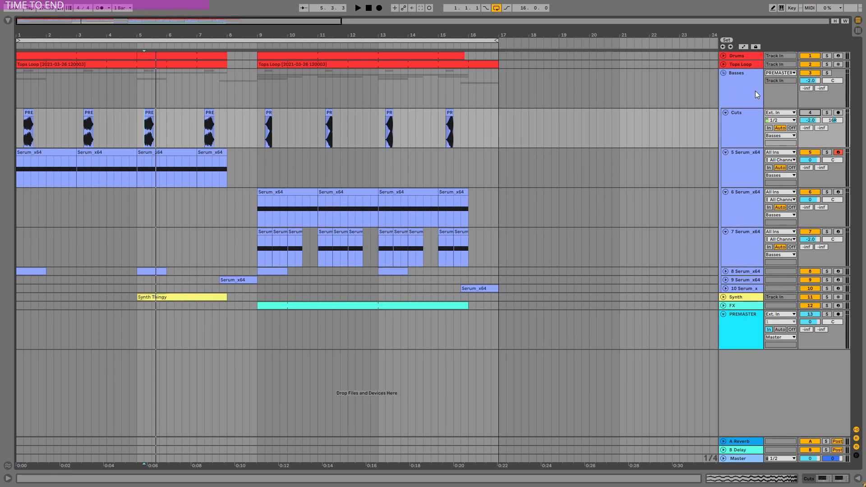
pyautogui.click(724, 73)
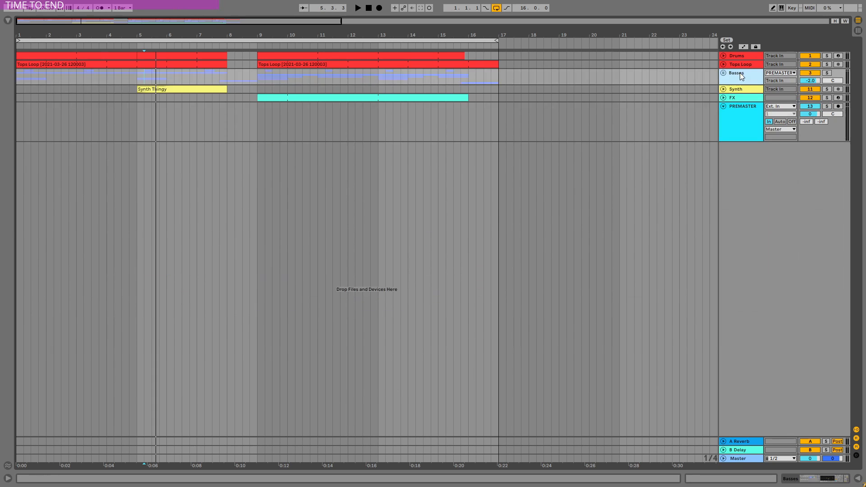
# Select the looped section of the arrangement and play its opening briefly
pyautogui.click(231, 40)
pyautogui.press('space')
pyautogui.press('space')
# Insert an audio track below PREMASTER, set its input to Resampling and arm it for recording
pyautogui.click(745, 110)
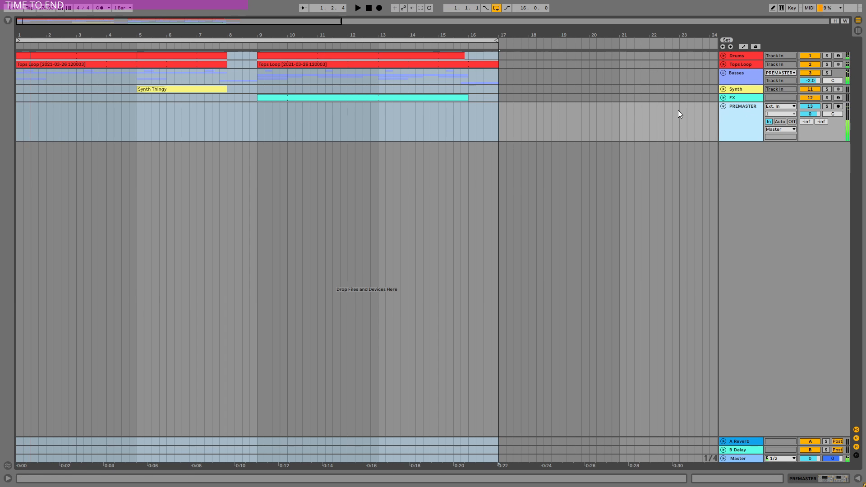
pyautogui.hotkey('ctrl', 't')
pyautogui.click(780, 146)
pyautogui.click(780, 146)
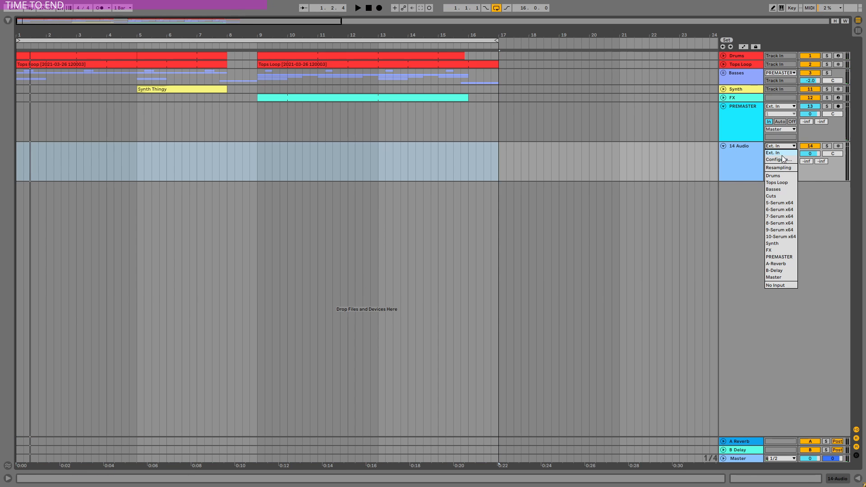
pyautogui.click(780, 168)
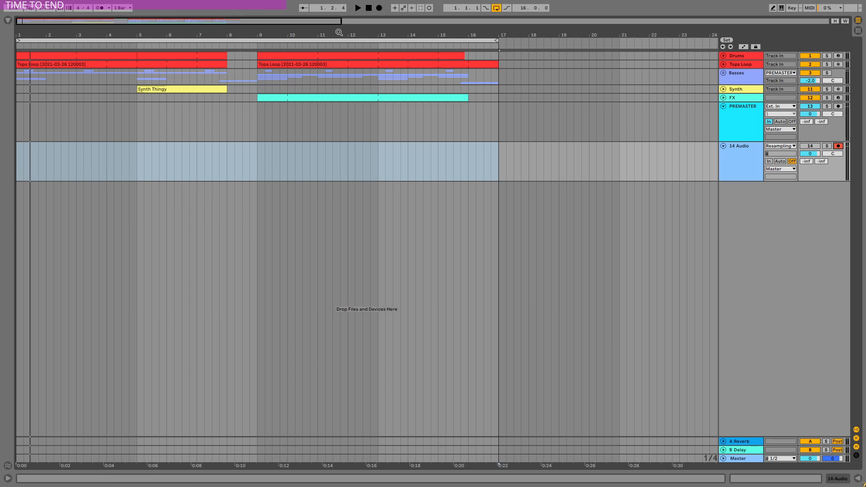
# Record a short resample of the opening beat onto track 14 Audio, and trim the clip's end to about beat 1.2
pyautogui.click(368, 9)
pyautogui.click(378, 8)
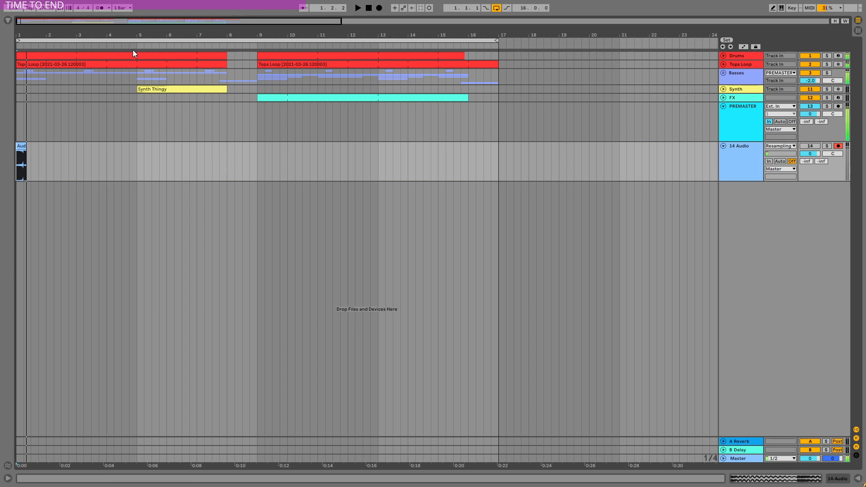
pyautogui.moveTo(27, 35); pyautogui.dragTo(27, 125)
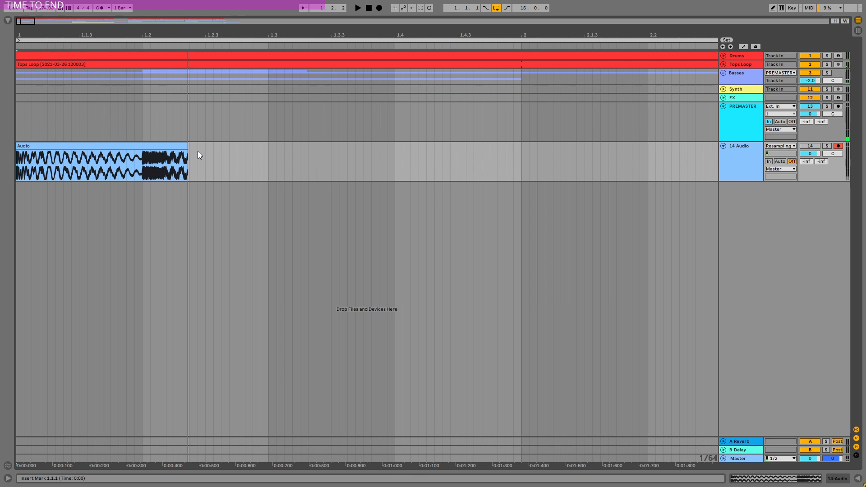
pyautogui.moveTo(186, 147); pyautogui.dragTo(138, 151)
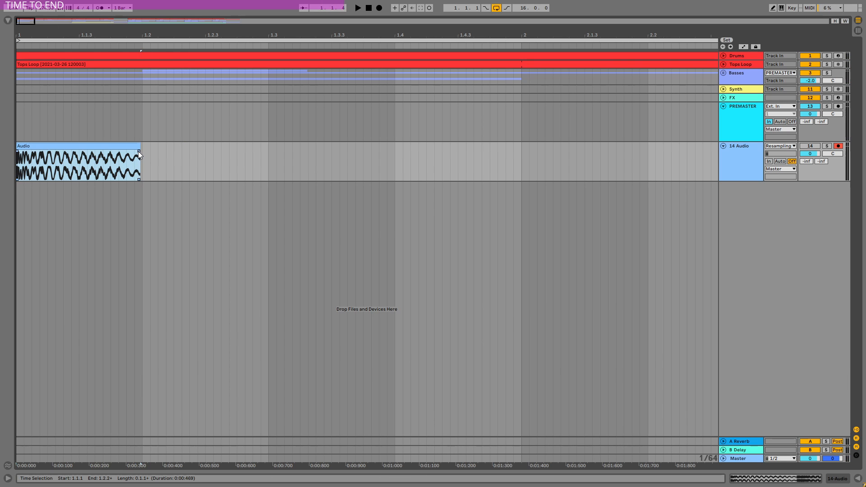
# Reverse the resampled audio clip and transpose it by -12 st
pyautogui.doubleClick(99, 147)
pyautogui.click(173, 359)
pyautogui.click(145, 394)
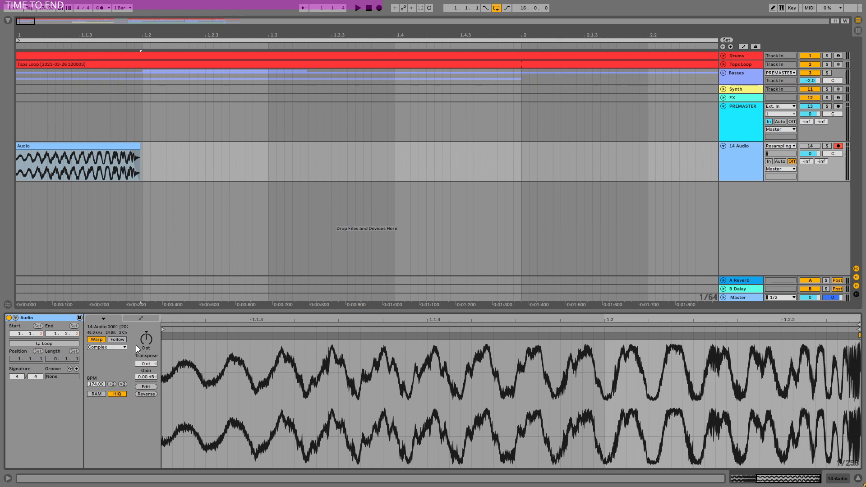
pyautogui.moveTo(144, 341); pyautogui.dragTo(144, 342)
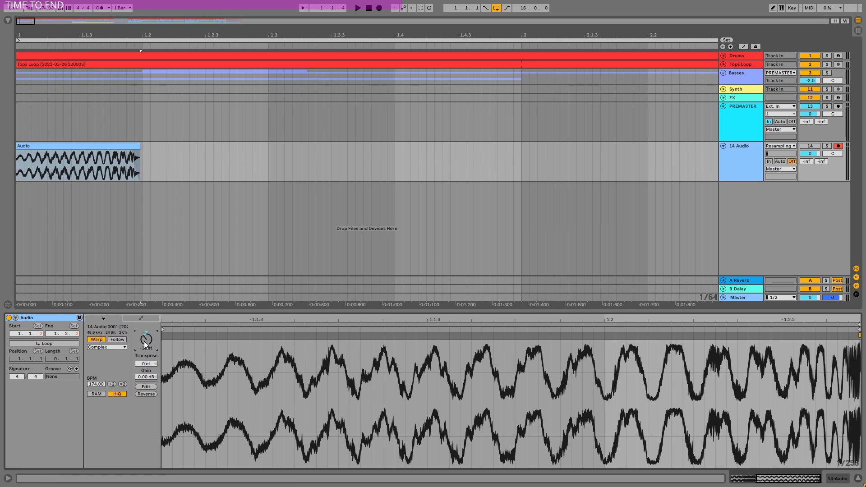
# Solo track 14 Audio and audition the reversed, transposed clip
pyautogui.click(115, 157)
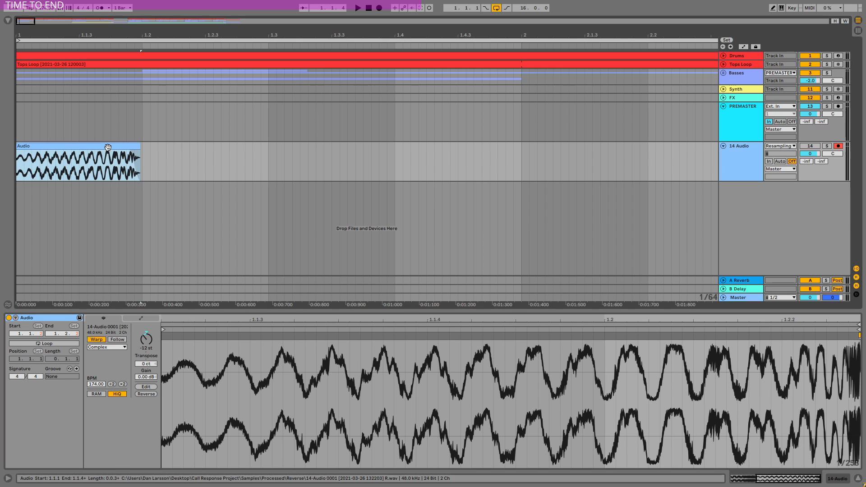
pyautogui.press('space')
pyautogui.click(828, 146)
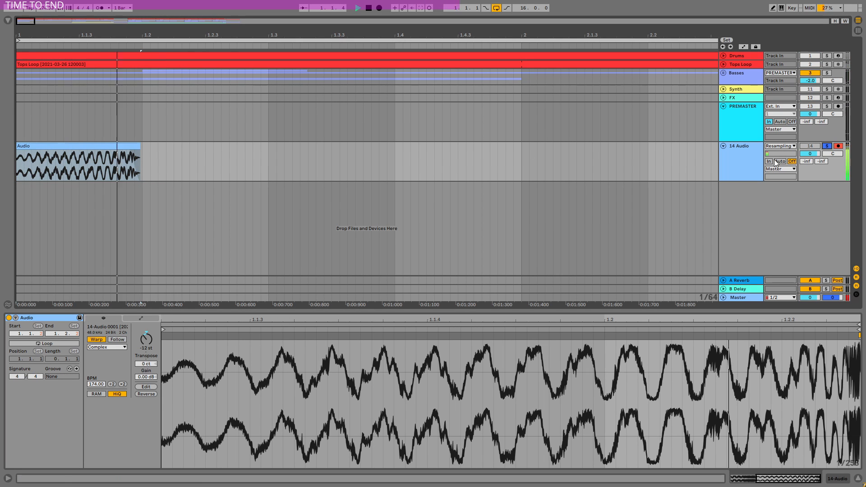
# Unfold the Basses group, then solo the Cuts track and audition its first PREMASTER clip
pyautogui.click(723, 73)
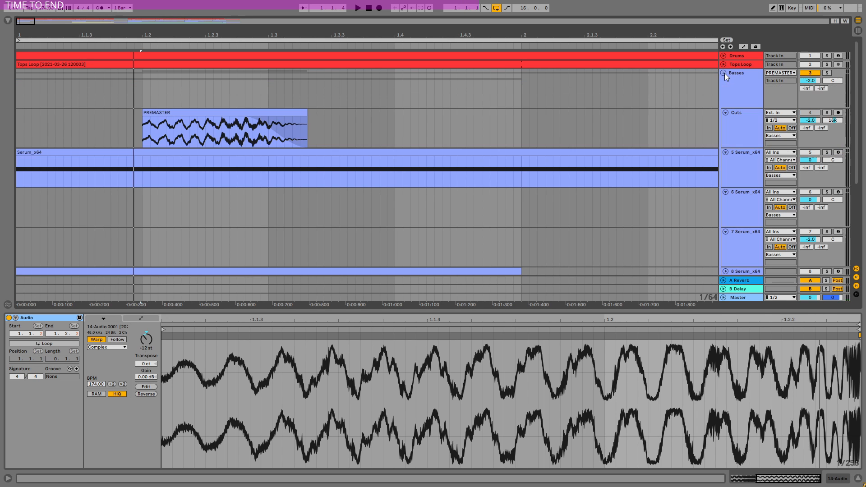
pyautogui.click(278, 342)
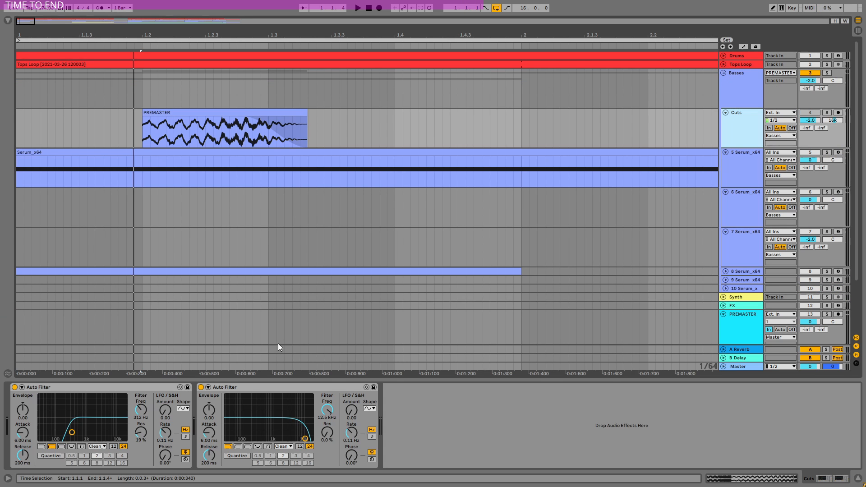
pyautogui.click(256, 389)
pyautogui.click(210, 146)
pyautogui.click(224, 110)
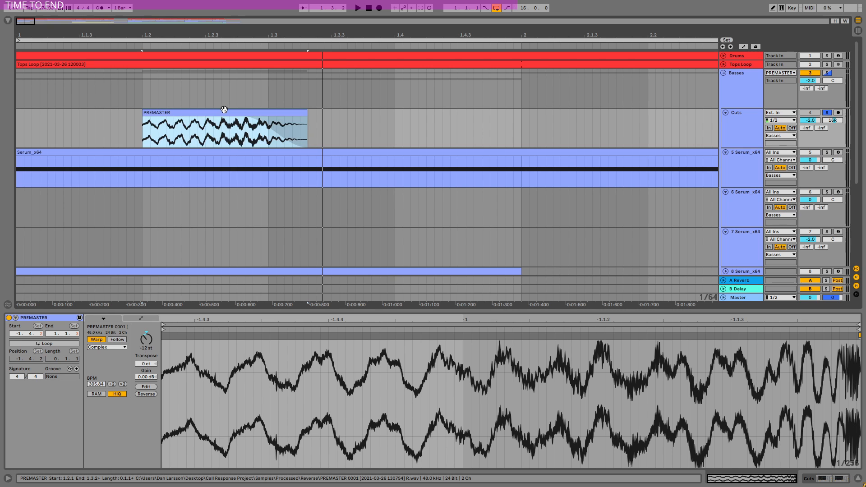
pyautogui.moveTo(246, 34); pyautogui.dragTo(209, 33)
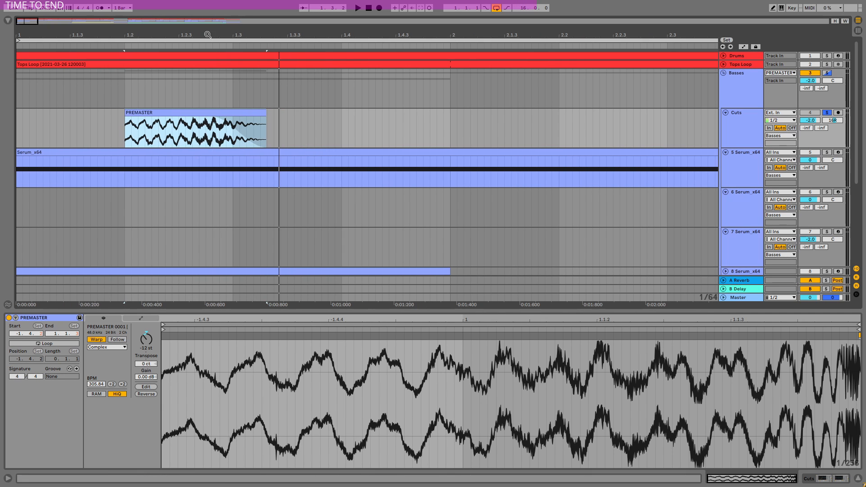
# Play the full arrangement from the start and delete the 14 Audio track
pyautogui.hotkey('ctrl', 'a')
pyautogui.press('space')
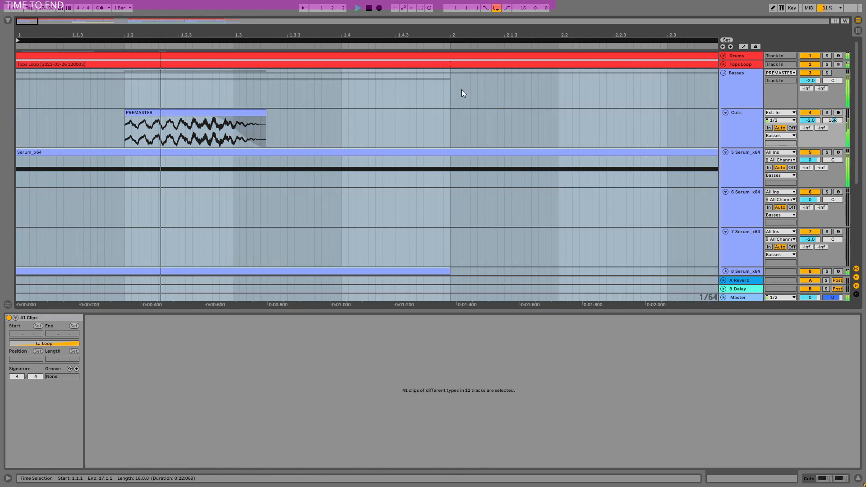
pyautogui.scroll(-5, 700, 118)
pyautogui.click(743, 226)
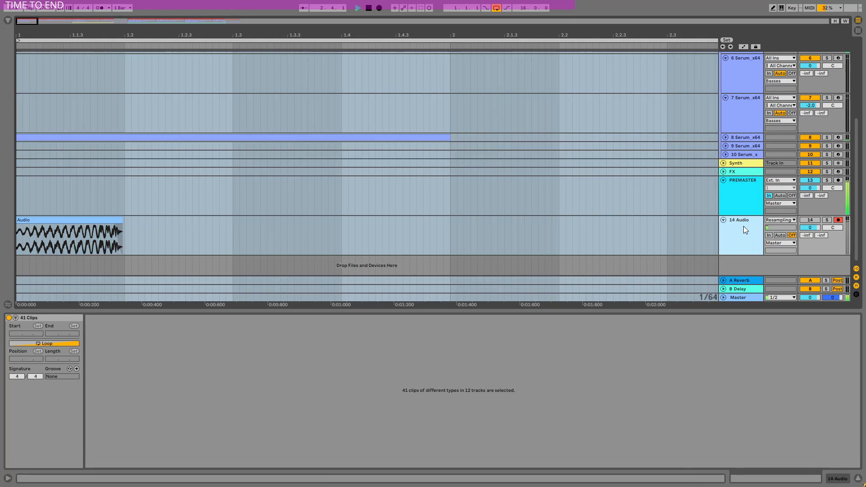
pyautogui.press('Delete')
pyautogui.scroll(5, 667, 154)
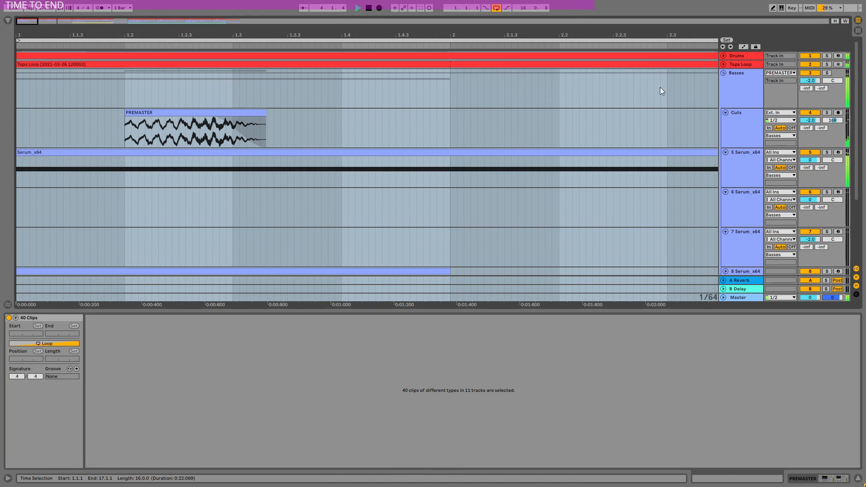
# Select the Cuts clip just after bar 9 and audition it with the Cuts track soloed
pyautogui.moveTo(639, 35); pyautogui.dragTo(639, 2)
pyautogui.click(421, 126)
pyautogui.press('space')
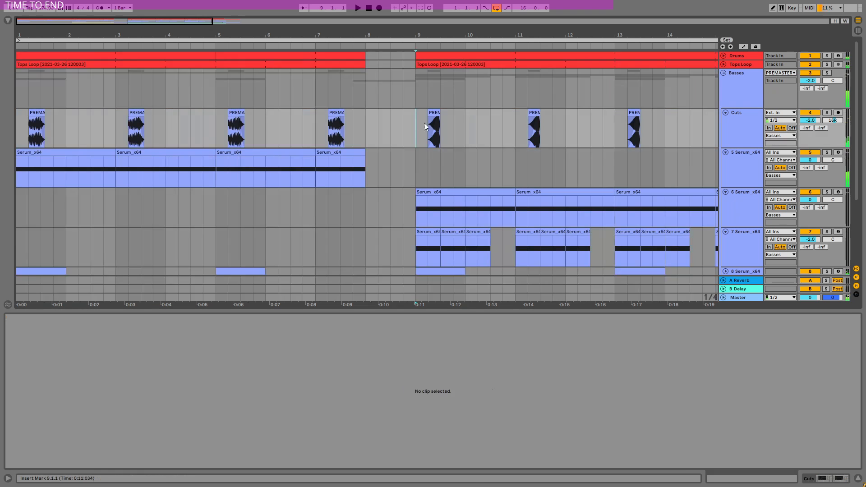
pyautogui.click(432, 114)
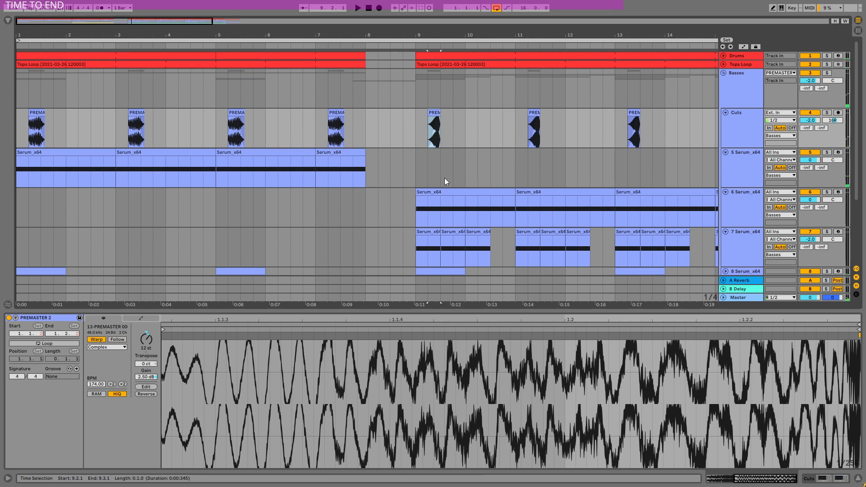
pyautogui.click(827, 113)
pyautogui.press('space')
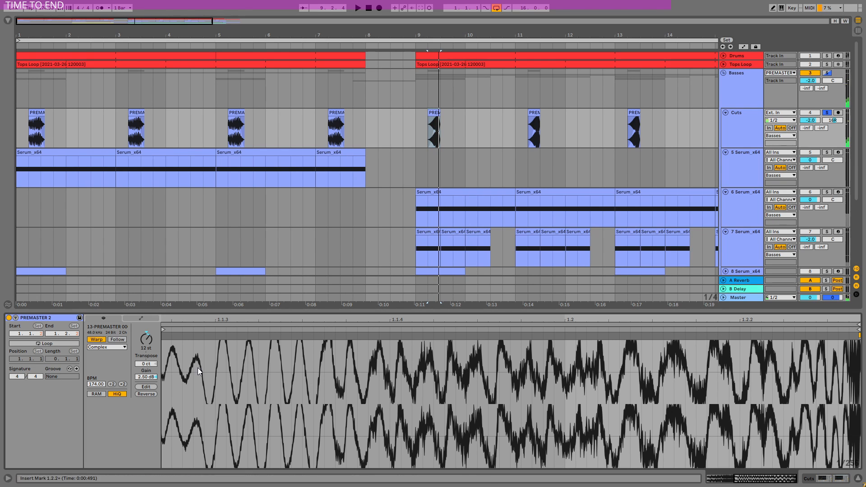
# Reset the bar 9 Cuts clip's transpose to 0 st, reverse it with its fade-in removed, and audition the original sound
pyautogui.click(147, 333)
pyautogui.press('r')
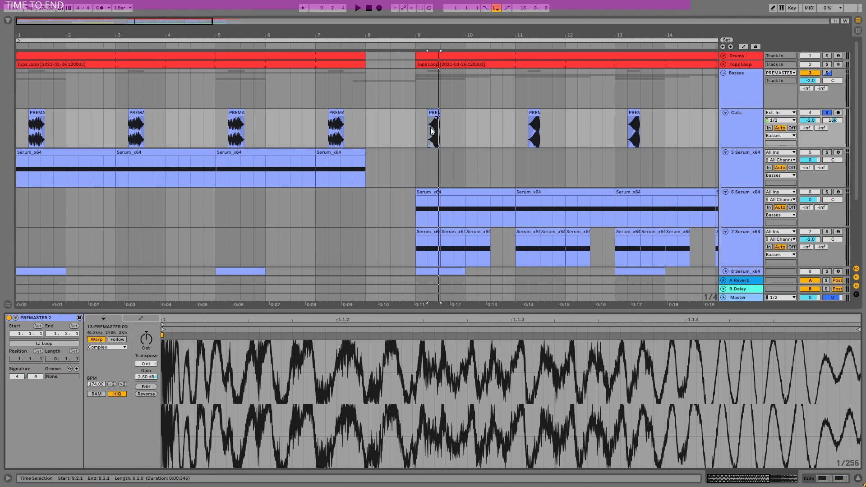
pyautogui.moveTo(436, 118); pyautogui.dragTo(428, 118)
pyautogui.press('space')
pyautogui.press('space')
pyautogui.press('space')
pyautogui.press('space')
pyautogui.press('space')
pyautogui.press('space')
# Undo the fade, reverse and transpose changes on the bar 9 Cuts clip
pyautogui.hotkey('ctrl', 'z')
pyautogui.hotkey('ctrl', 'z')
pyautogui.hotkey('ctrl', 'z')
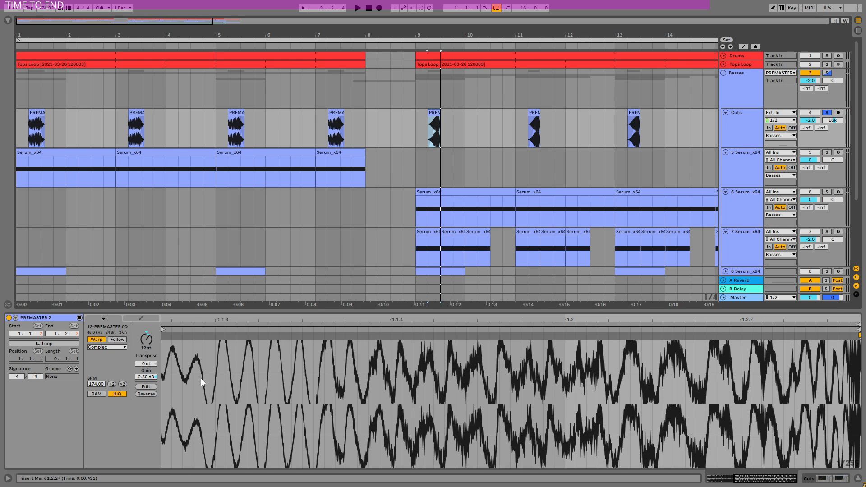
pyautogui.click(147, 339)
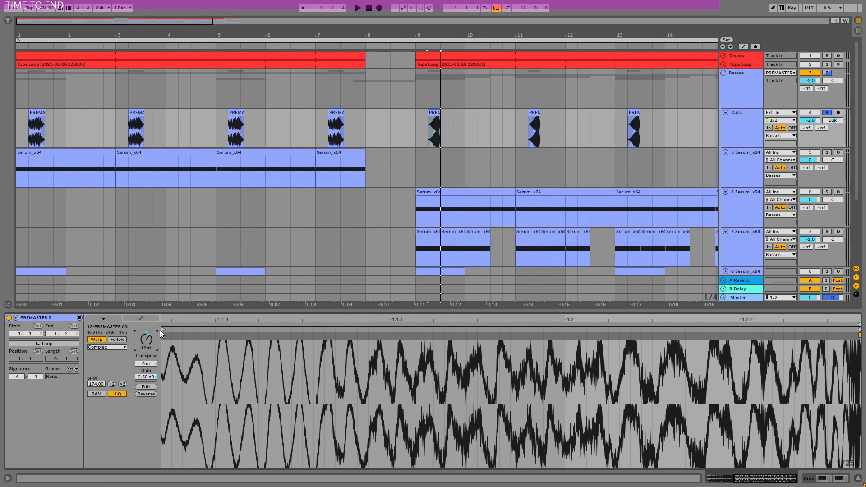
pyautogui.click(434, 113)
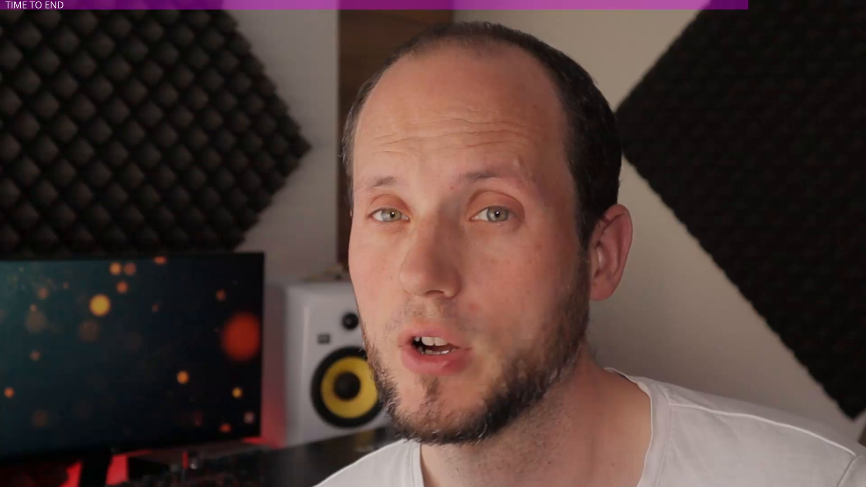